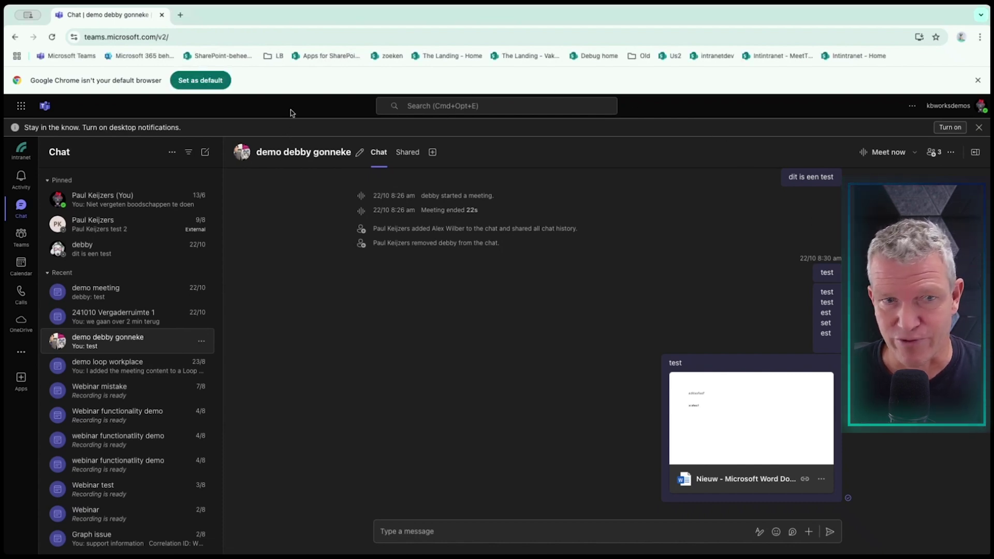
# Leave the Masterclass channel and reopen the demo group chat with its shared Word document.
pyautogui.click(21, 235)
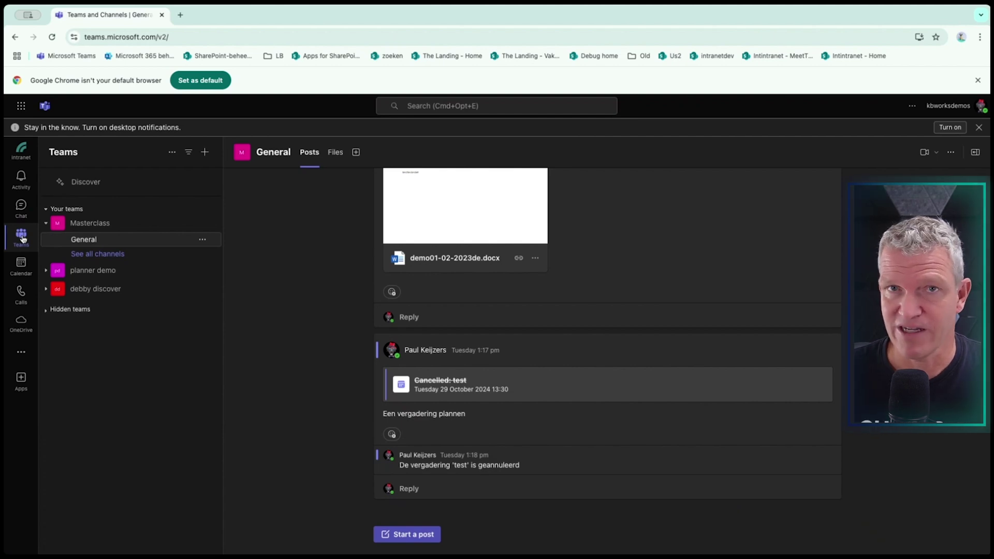
pyautogui.click(18, 204)
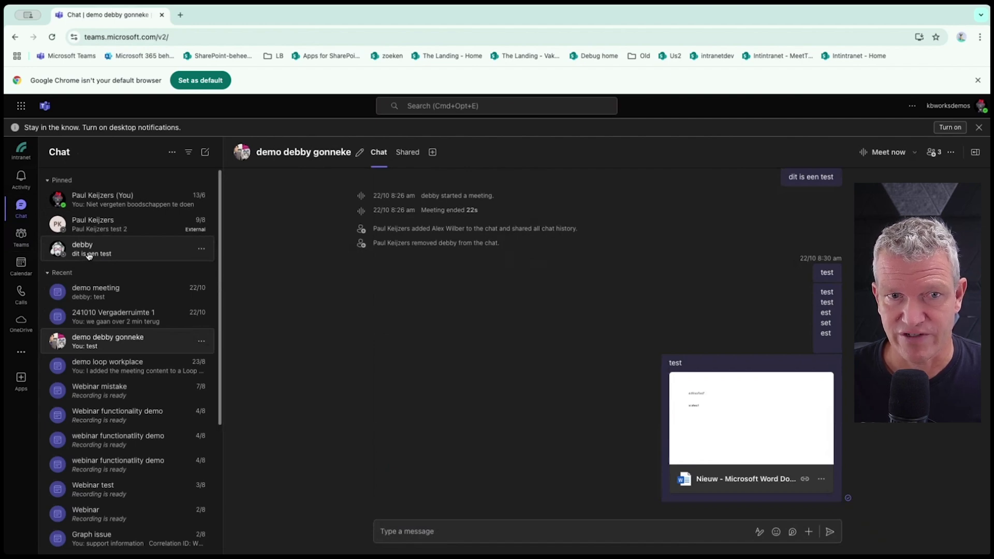
# Check the demo chat's Shared files, then switch to the demo meeting chat.
pyautogui.click(417, 153)
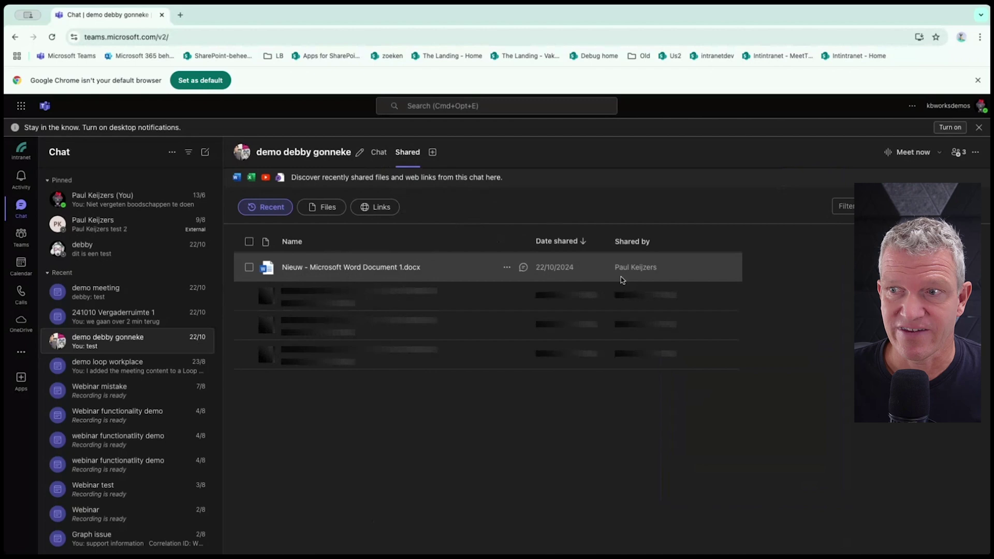
pyautogui.moveTo(651, 272)
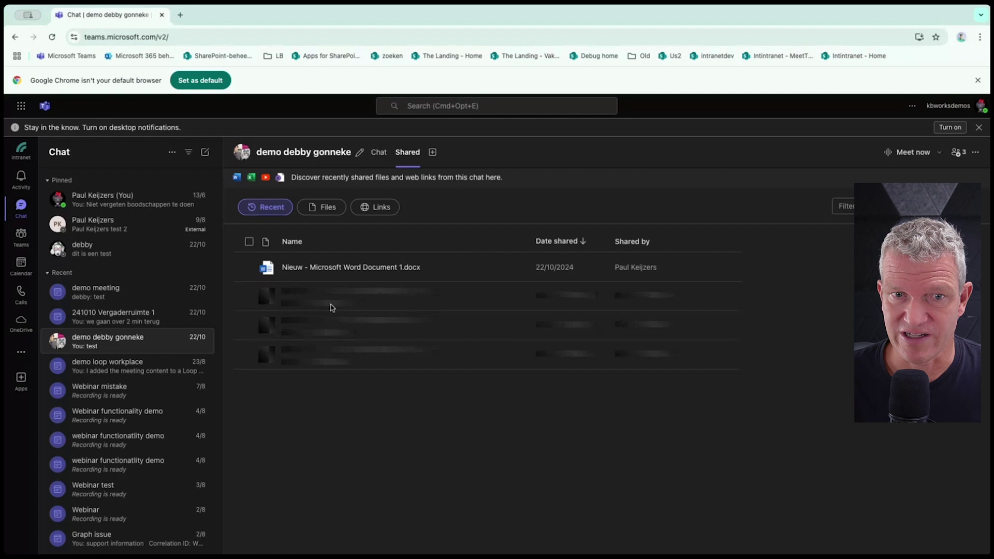
pyautogui.click(113, 299)
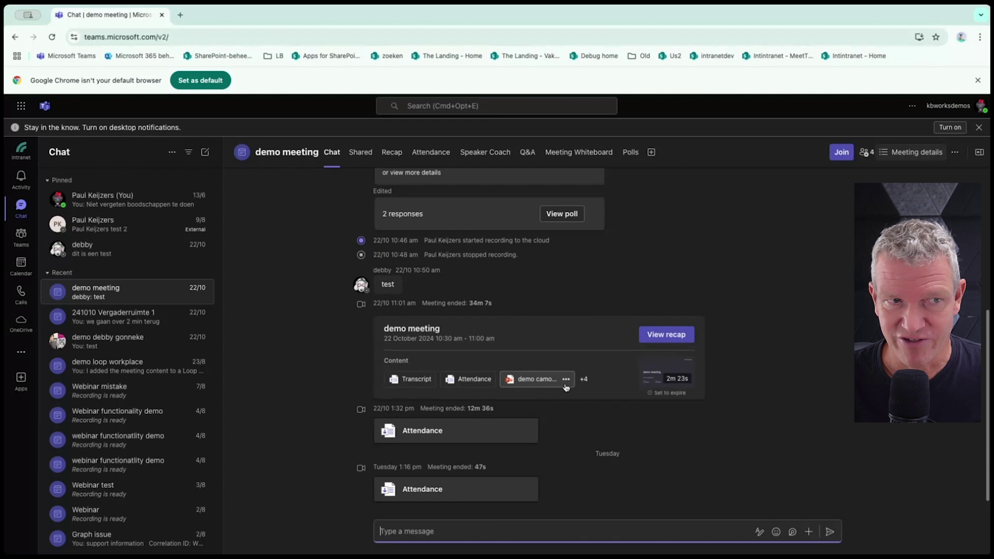
# Show all Masterclass channels, expand the other teams, unhide prive kanaal, and return to General.
pyautogui.click(14, 243)
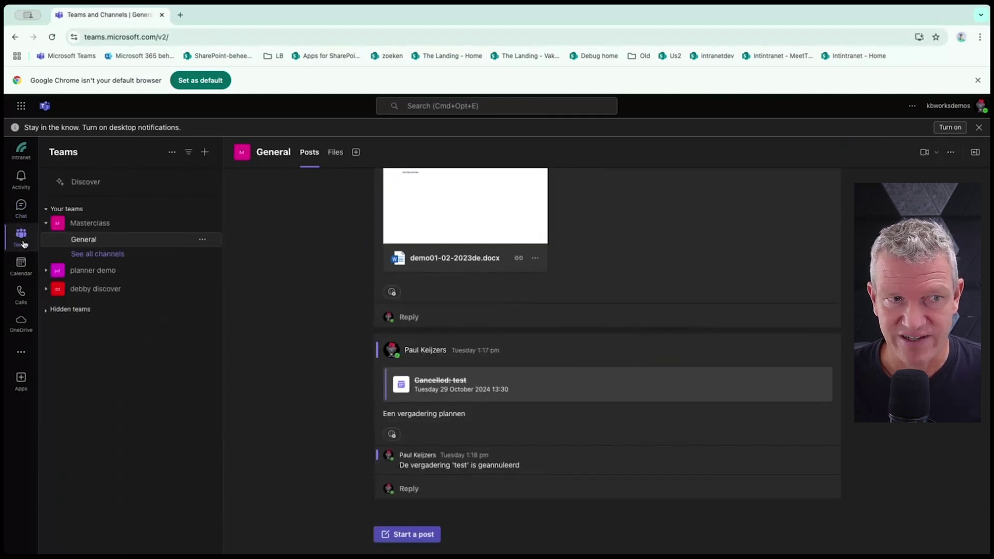
pyautogui.click(99, 255)
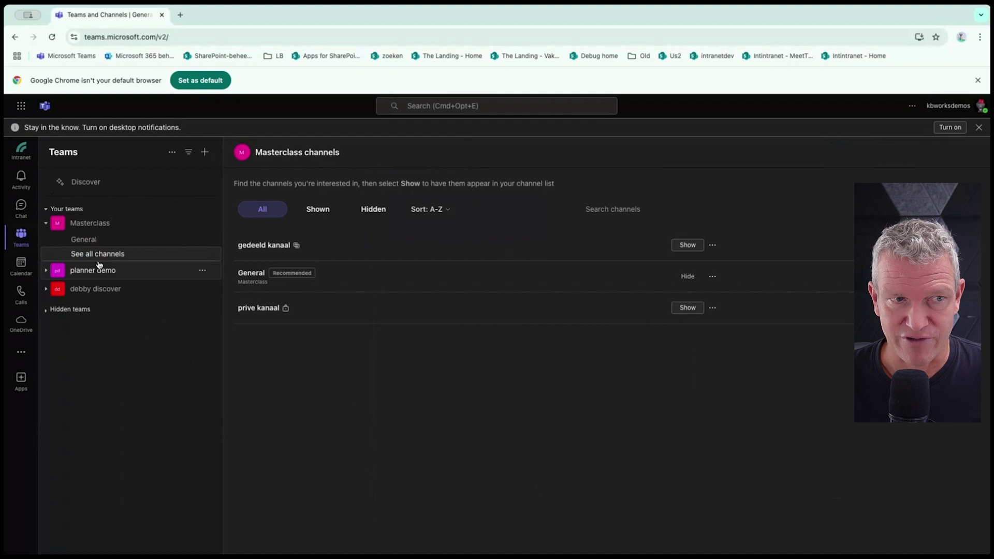
pyautogui.click(47, 270)
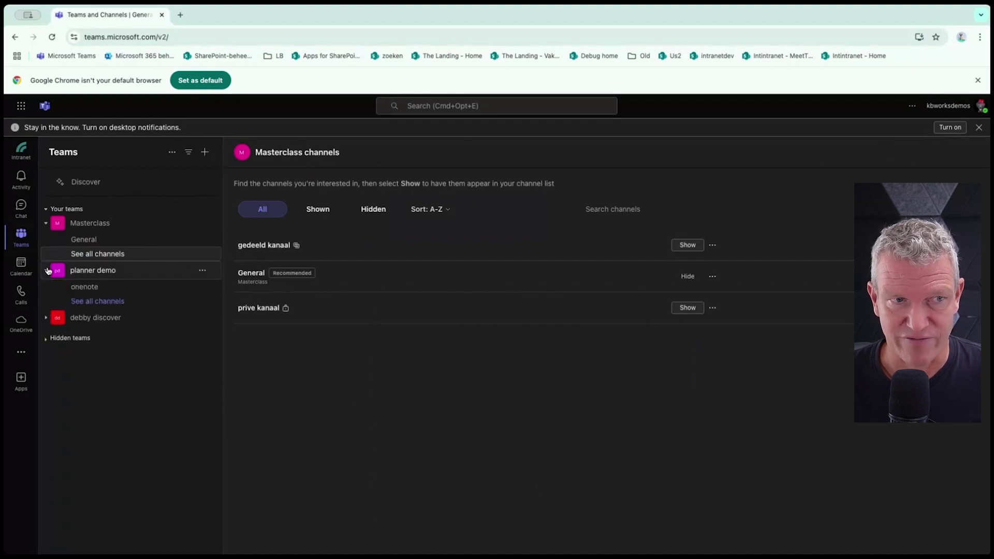
pyautogui.click(45, 318)
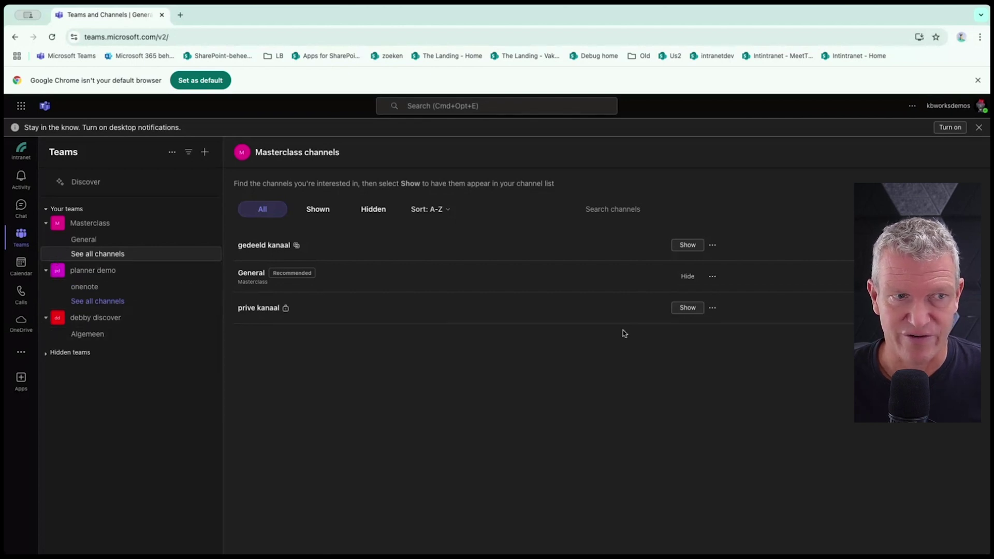
pyautogui.click(688, 307)
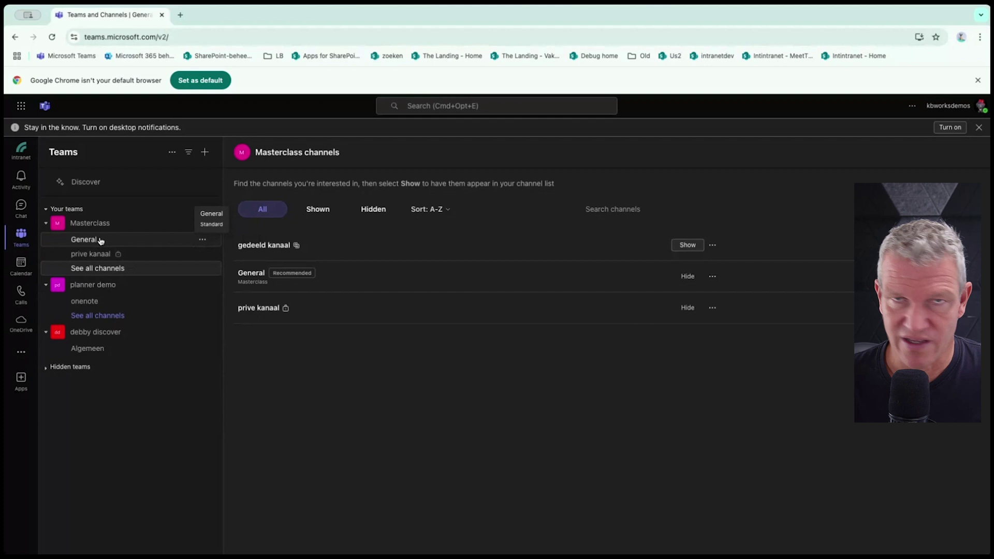
pyautogui.click(84, 239)
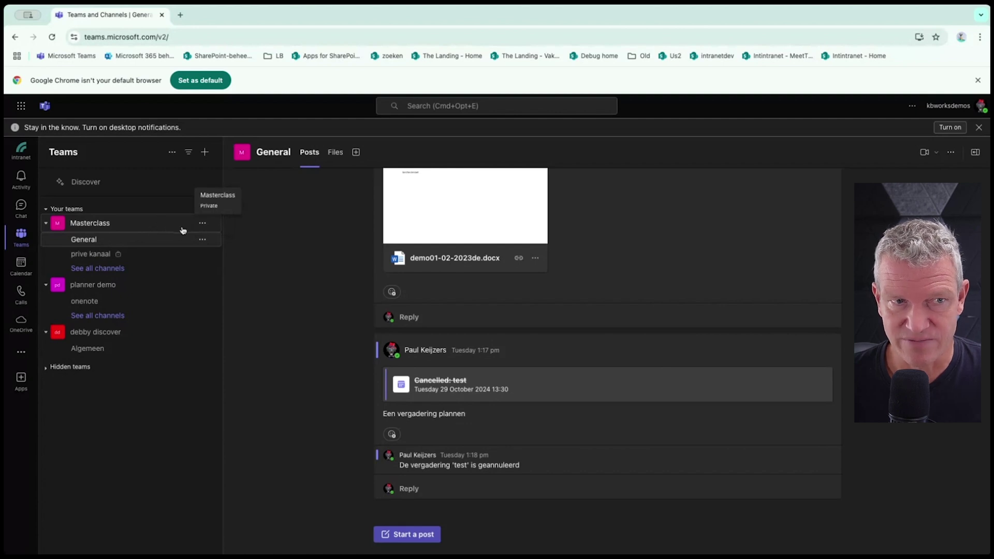
# Browse General's files up to Documents, expand In channels, and open the library in SharePoint.
pyautogui.click(202, 225)
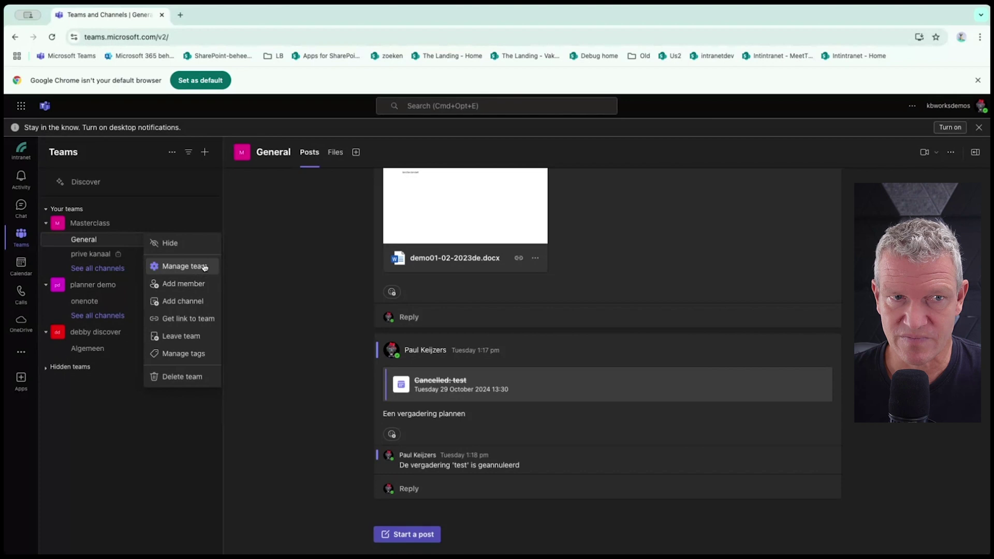
pyautogui.click(341, 151)
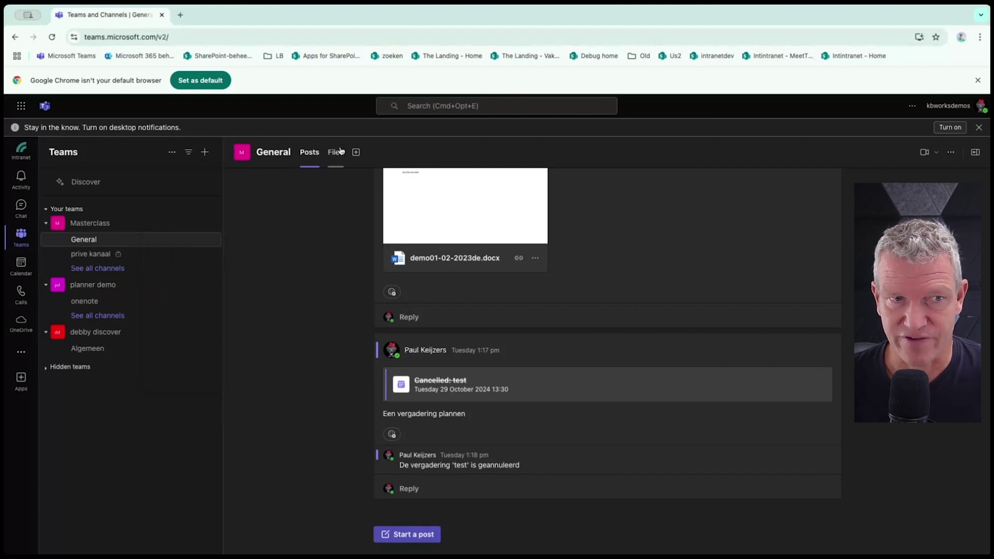
pyautogui.click(341, 151)
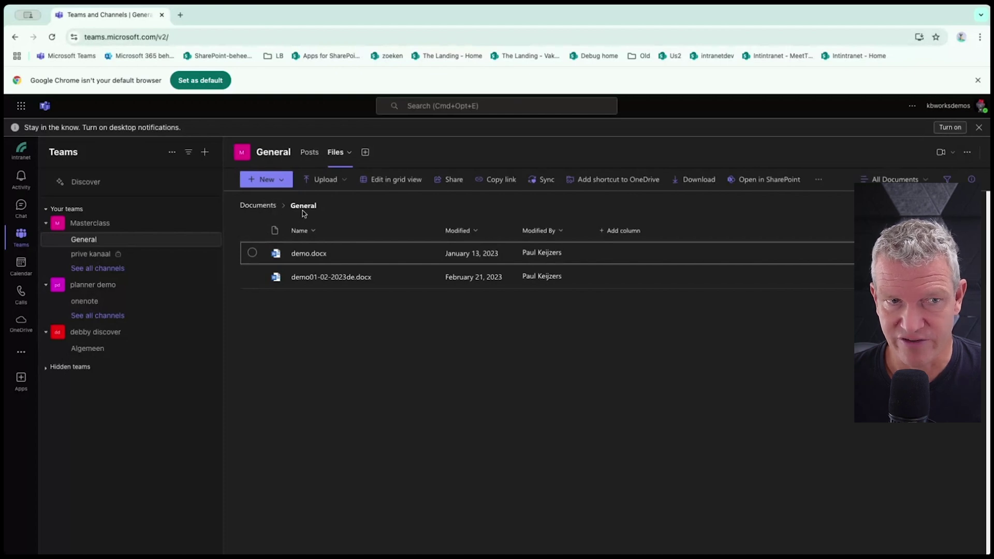
pyautogui.click(259, 207)
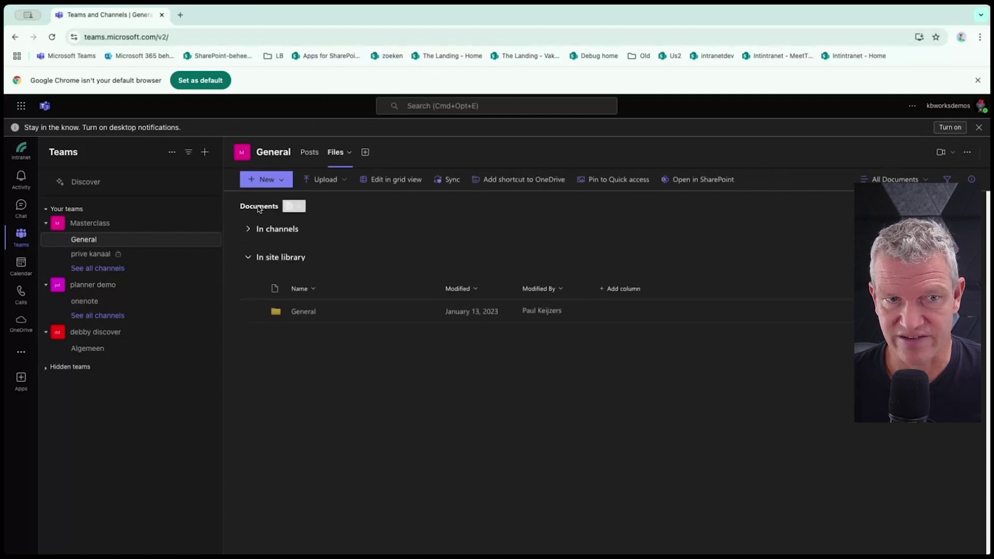
pyautogui.click(248, 229)
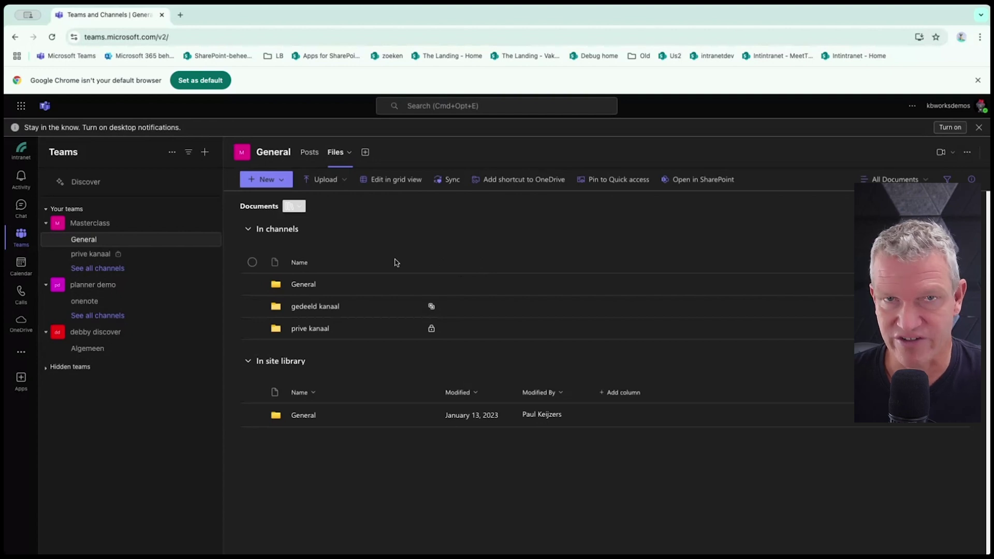
pyautogui.click(699, 181)
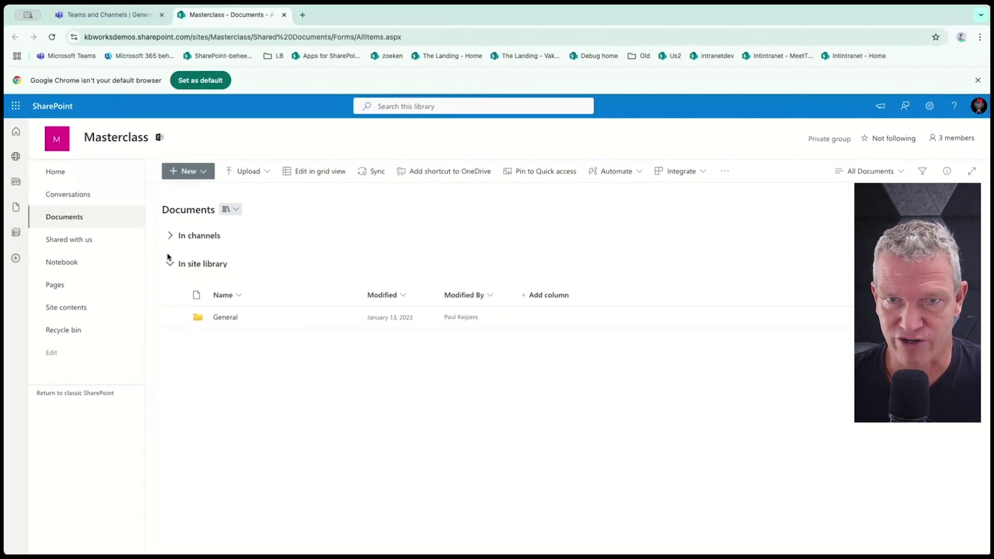
# Expand In channels in the SharePoint library, then return to the Teams browser tab.
pyautogui.click(169, 236)
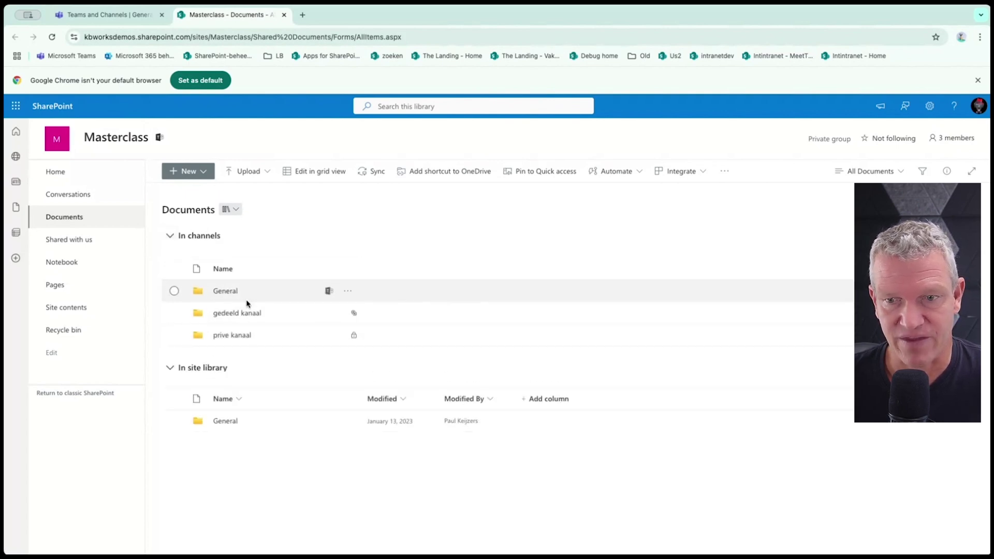
pyautogui.click(107, 17)
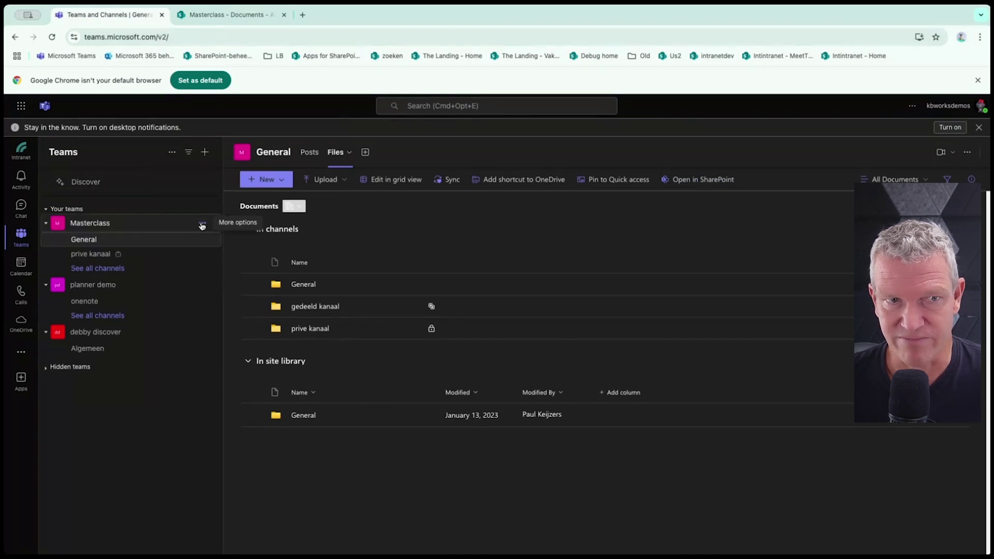
# Check Masterclass's members list (one owner, two members), then return to the SharePoint Documents tab.
pyautogui.click(202, 225)
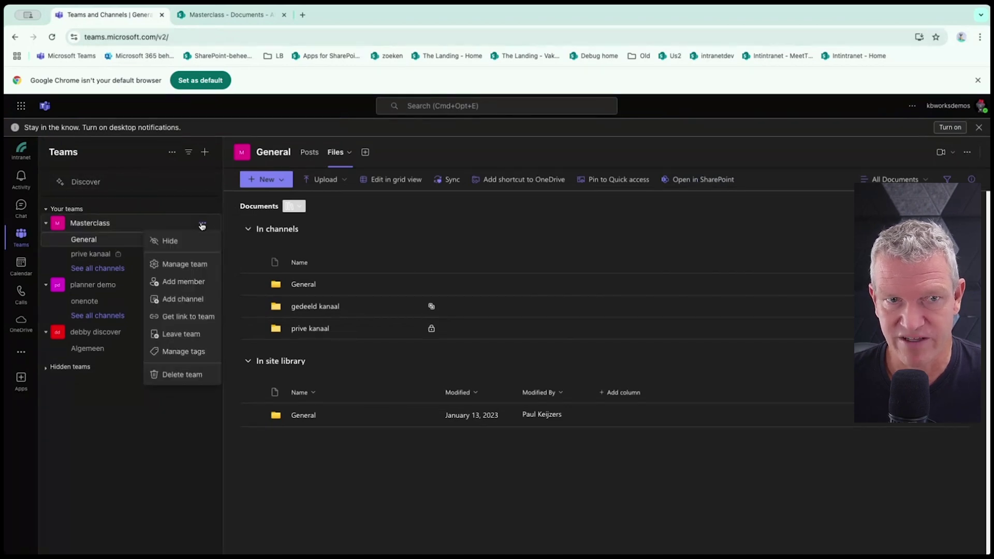
pyautogui.click(199, 274)
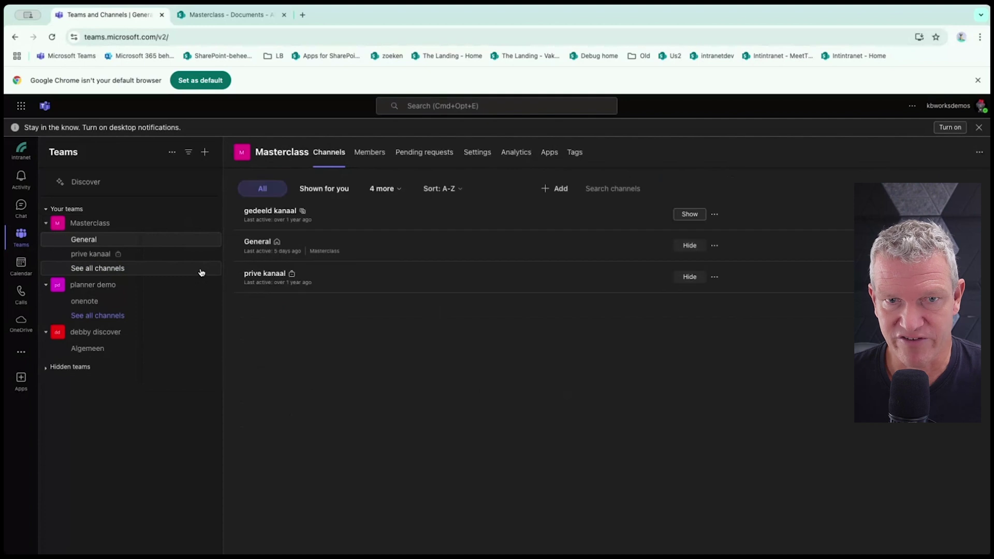
pyautogui.click(389, 158)
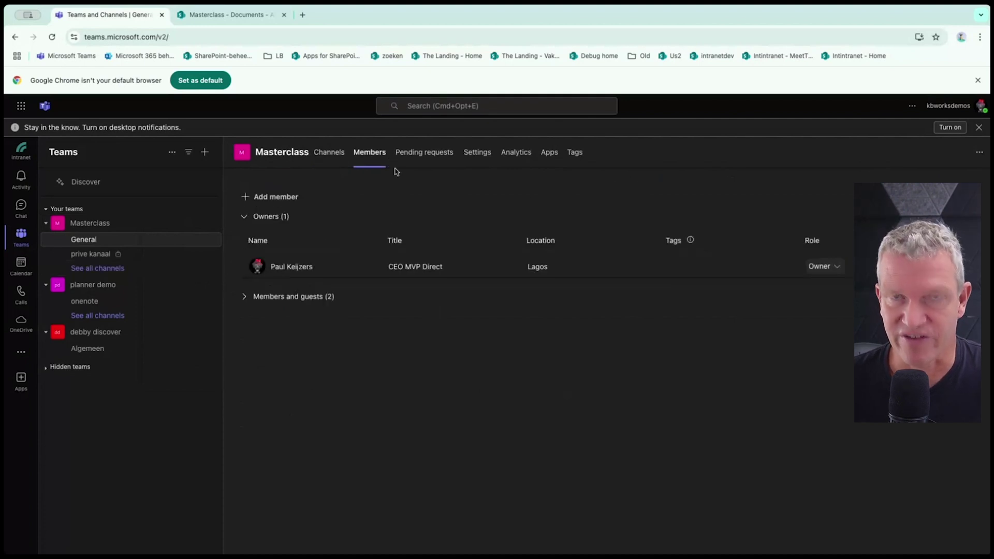
pyautogui.click(243, 300)
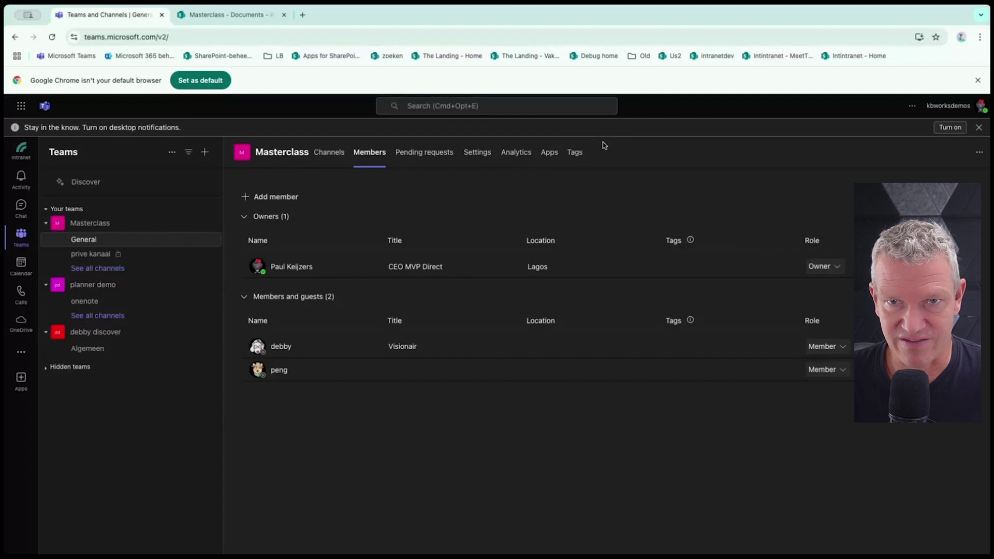
pyautogui.click(245, 12)
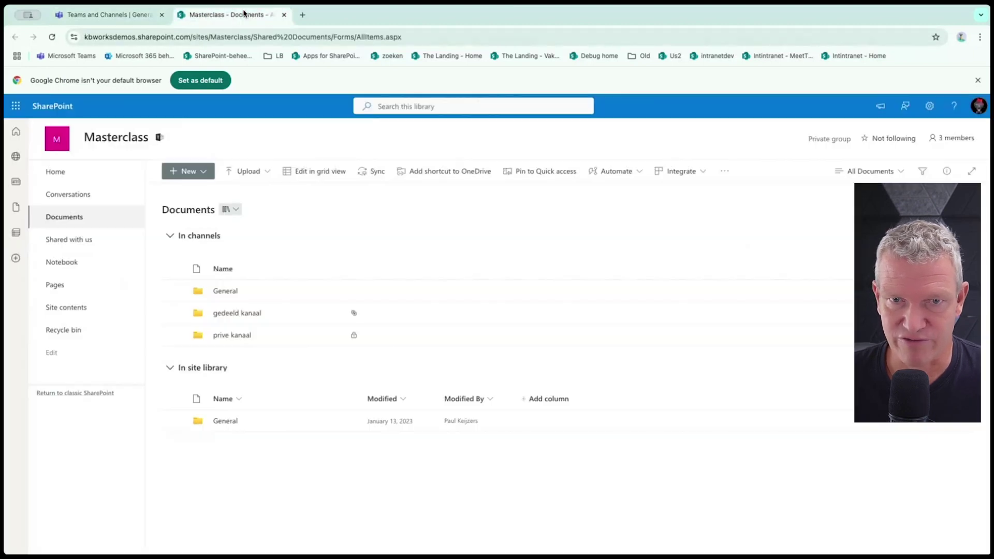
# View the Masterclass site's owners, members and visitors groups in Site permissions, then close the panel.
pyautogui.click(930, 106)
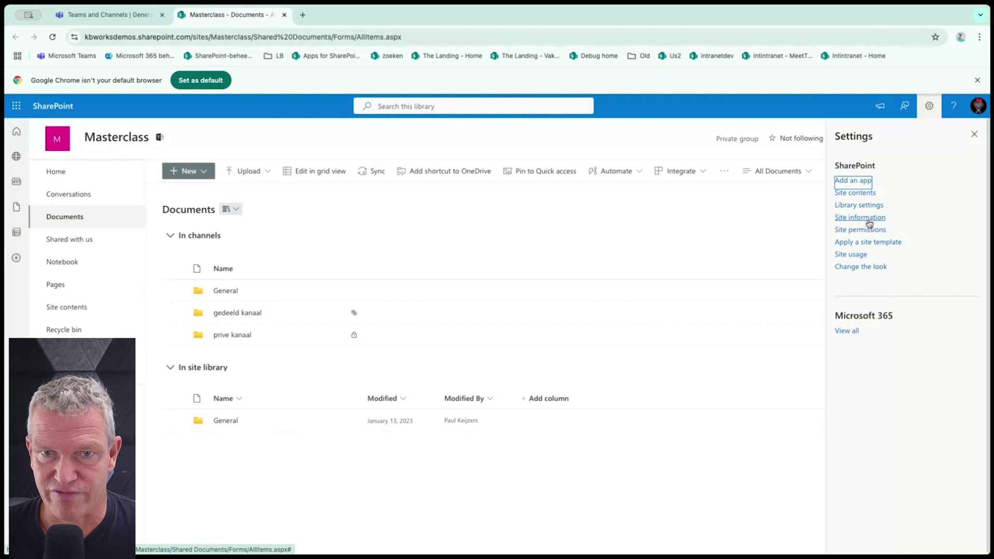
pyautogui.click(869, 229)
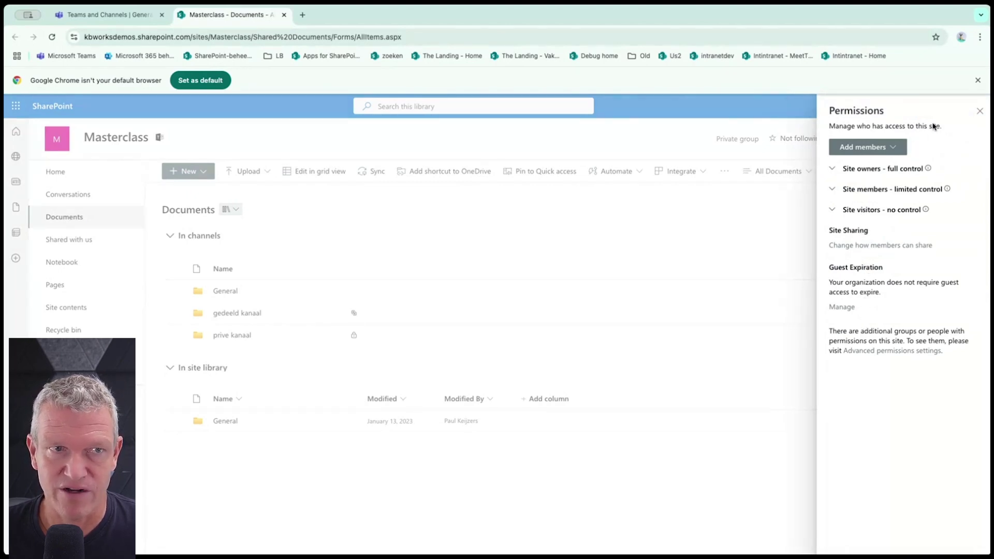
pyautogui.click(981, 110)
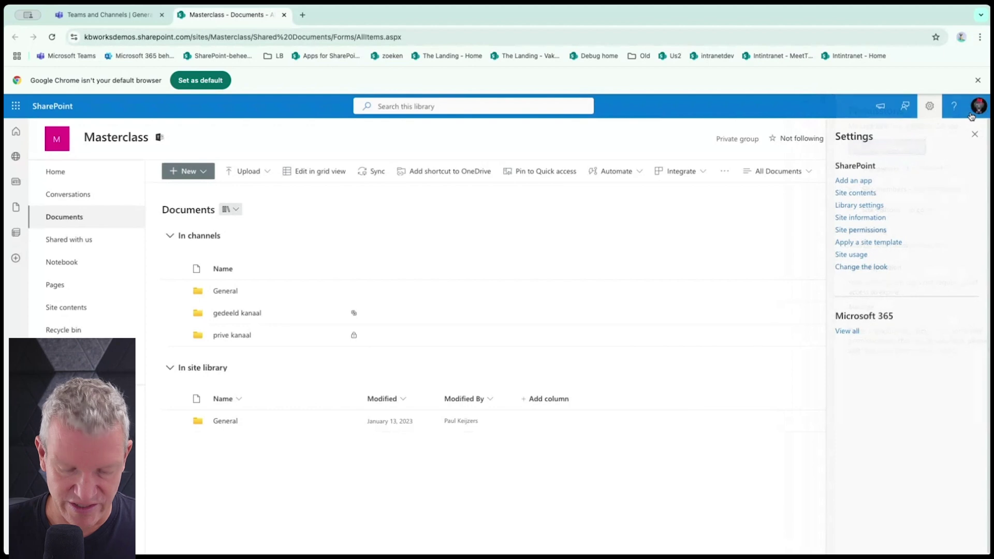
# Open office.com in a new browser tab.
pyautogui.click(303, 15)
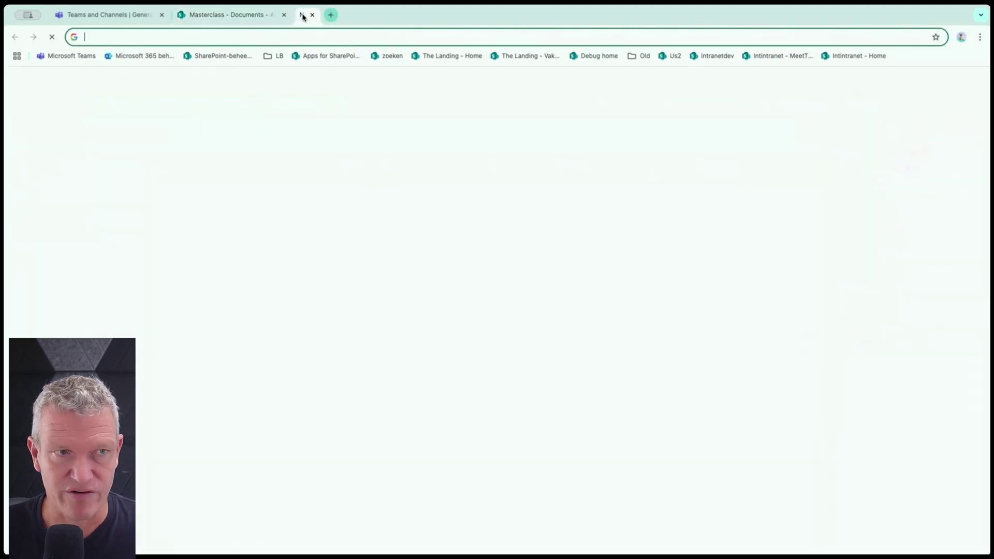
pyautogui.write('o')
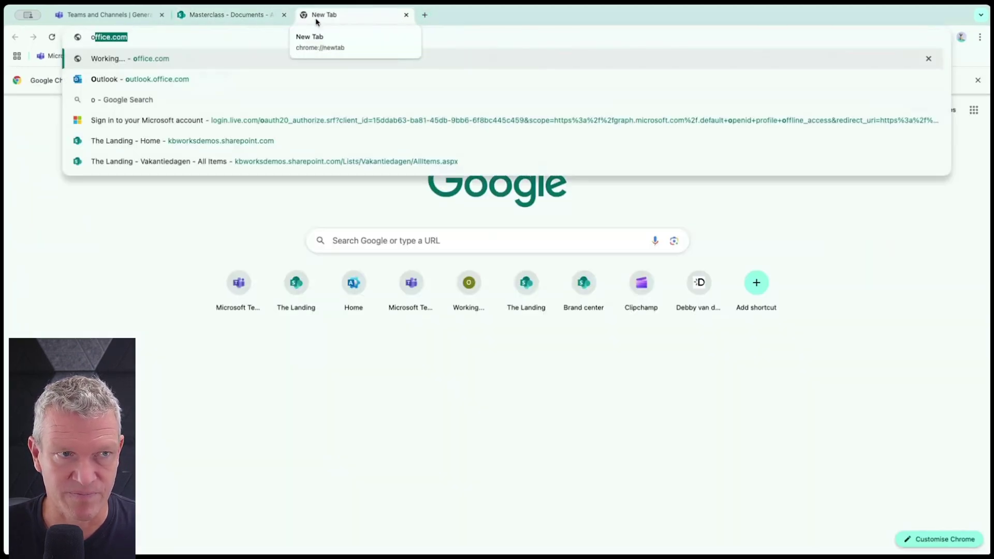
pyautogui.write('ffi')
pyautogui.write('ce.c')
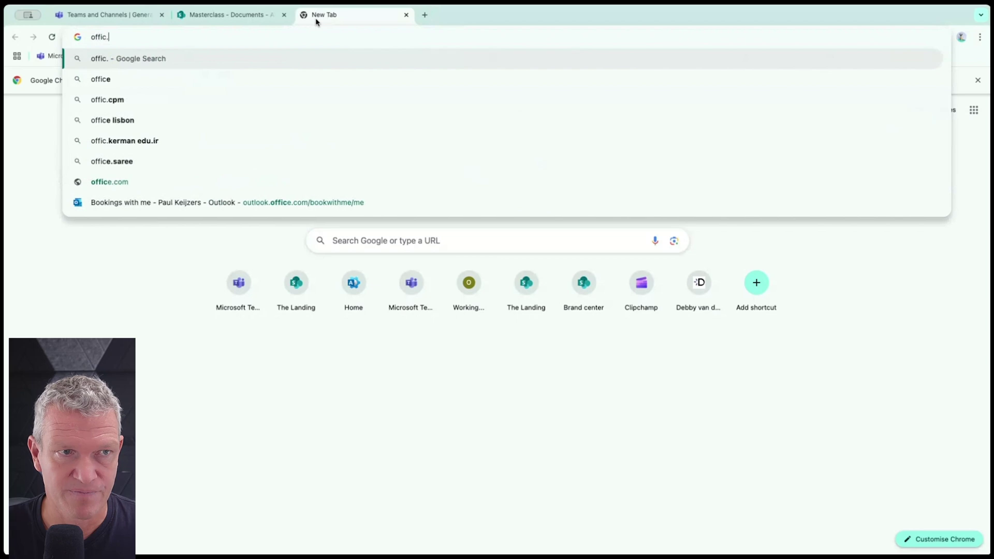
pyautogui.press('BackSpace')
pyautogui.press('BackSpace')
pyautogui.write('.com')
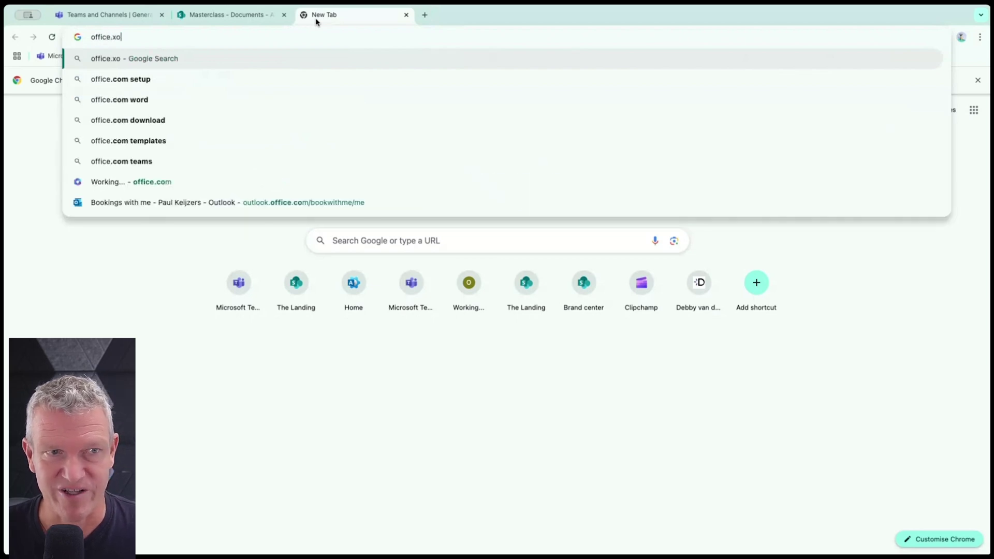
pyautogui.press('Return')
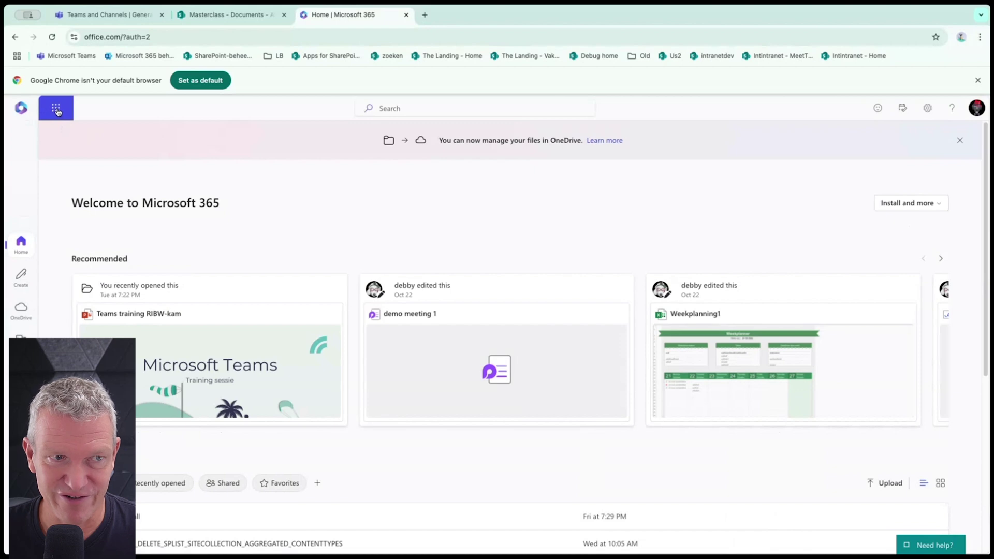
# Launch SharePoint from the Microsoft 365 app launcher.
pyautogui.click(56, 109)
pyautogui.click(56, 110)
pyautogui.click(56, 110)
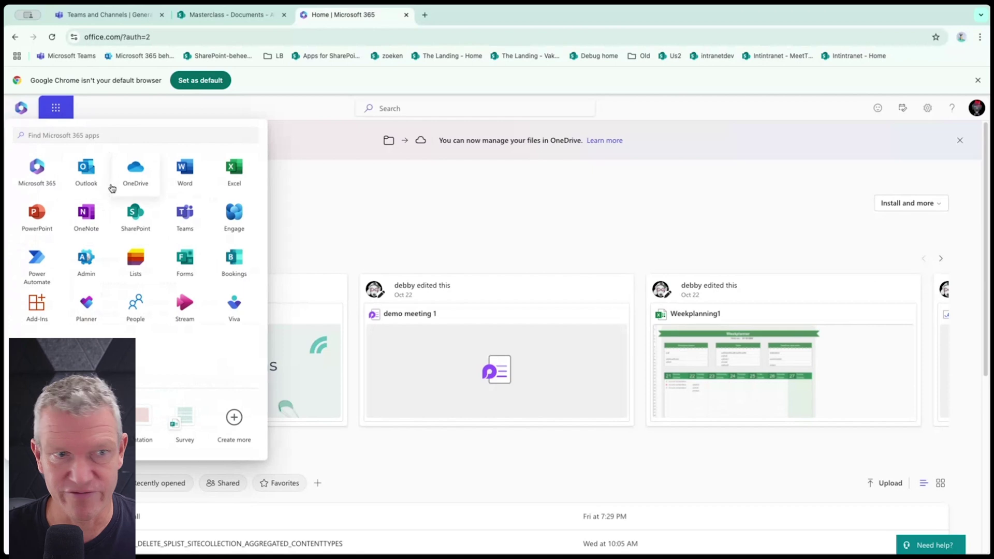
pyautogui.click(133, 214)
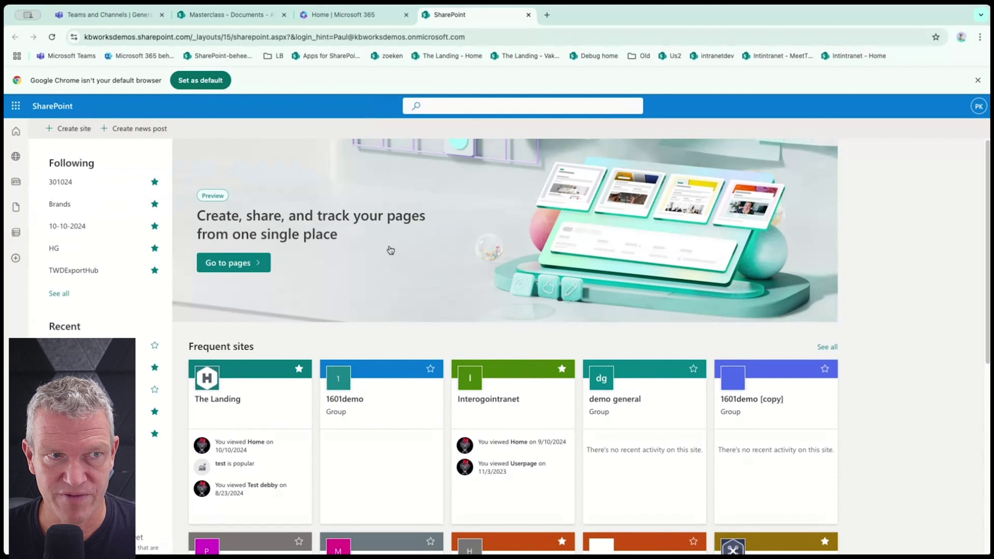
# Choose Create site and pick Team site to reach the template picker.
pyautogui.click(82, 134)
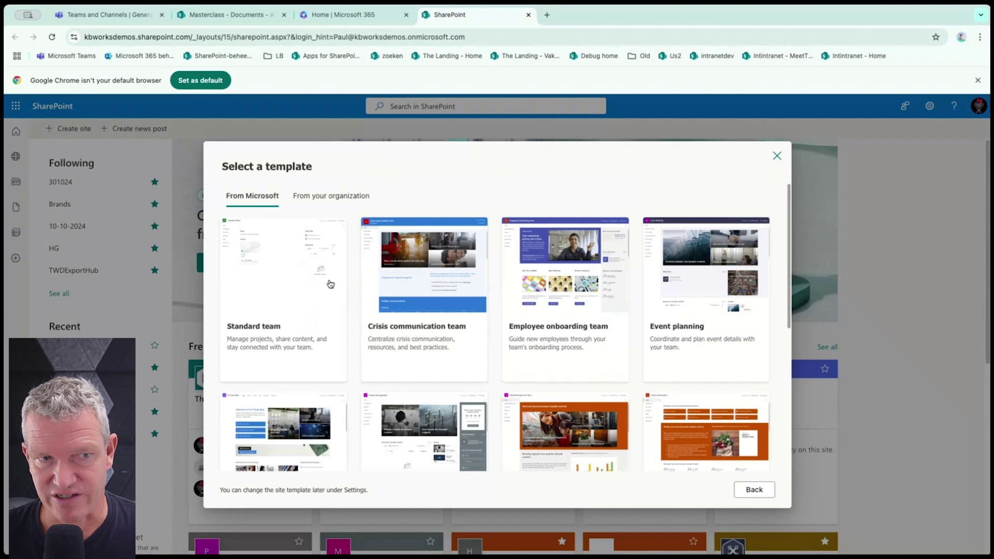
# Apply the Standard team template and enter the site name '031124 SharePoint'.
pyautogui.click(298, 259)
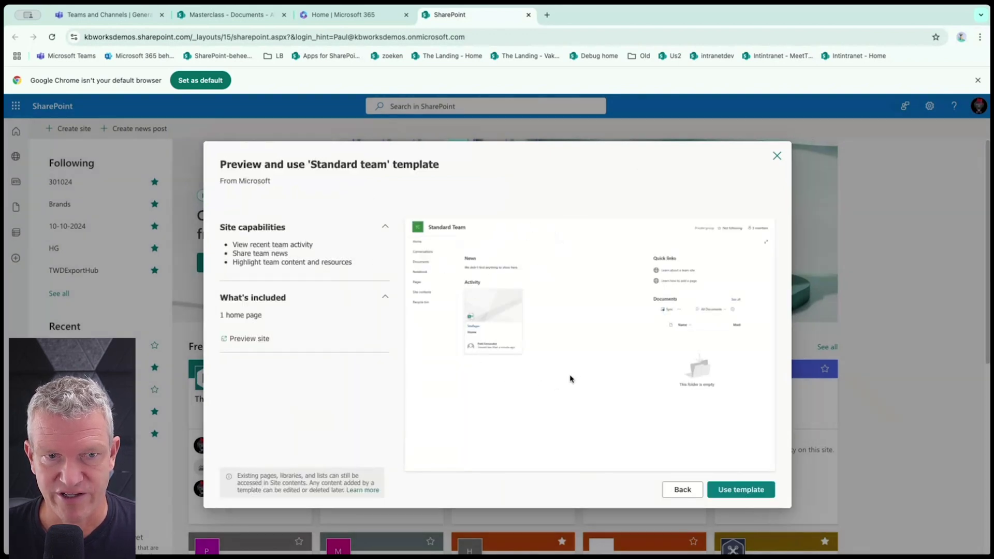
pyautogui.click(751, 489)
pyautogui.click(534, 338)
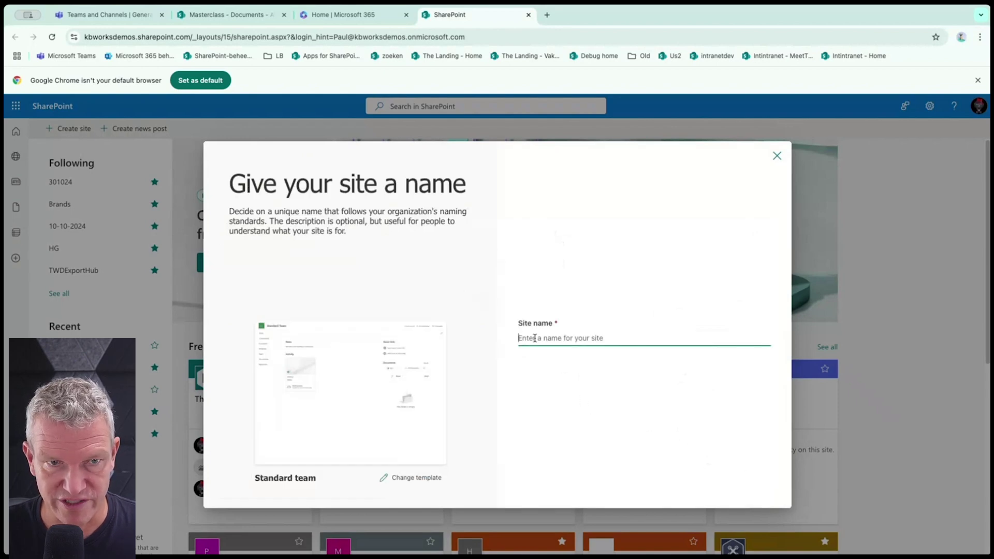
pyautogui.write('00')
pyautogui.press('BackSpace')
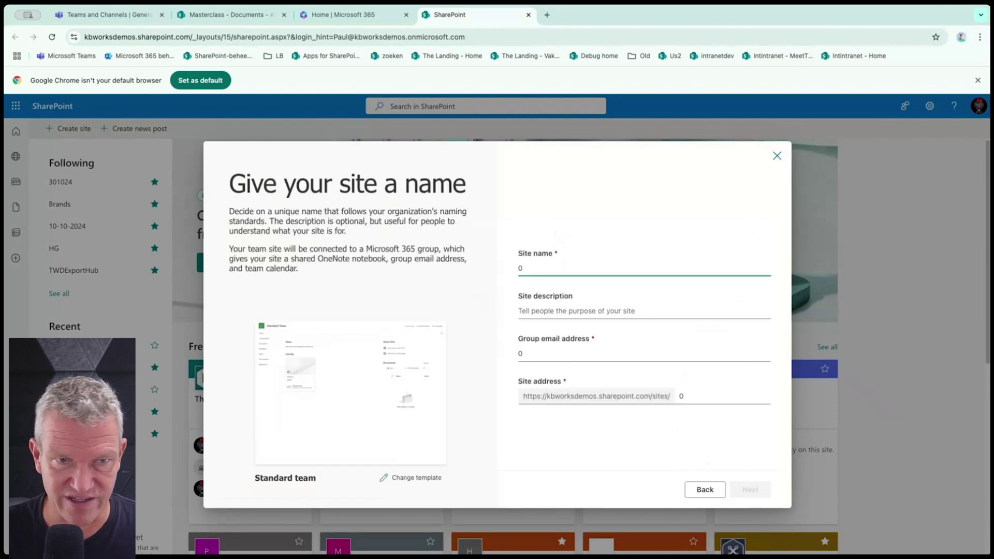
pyautogui.write('31124')
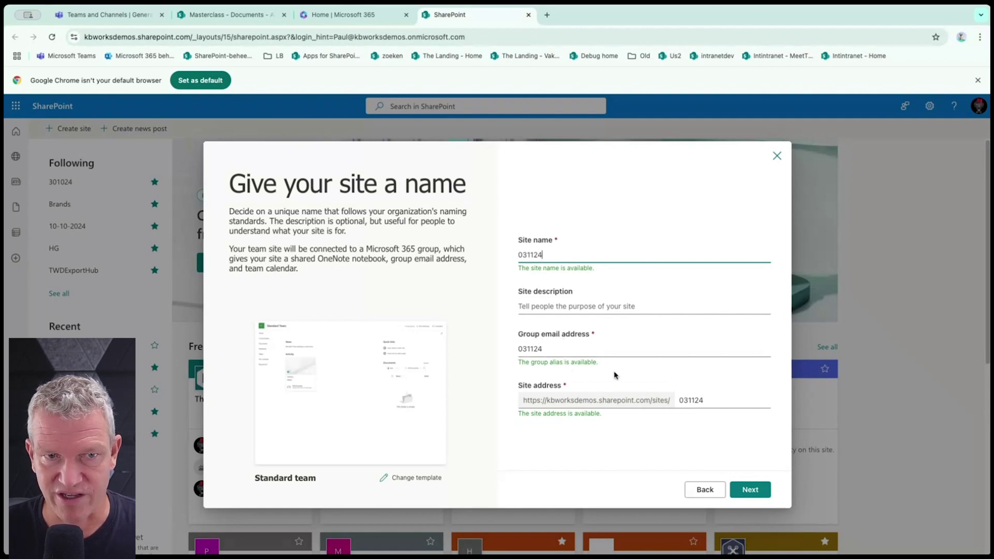
pyautogui.write('Shar')
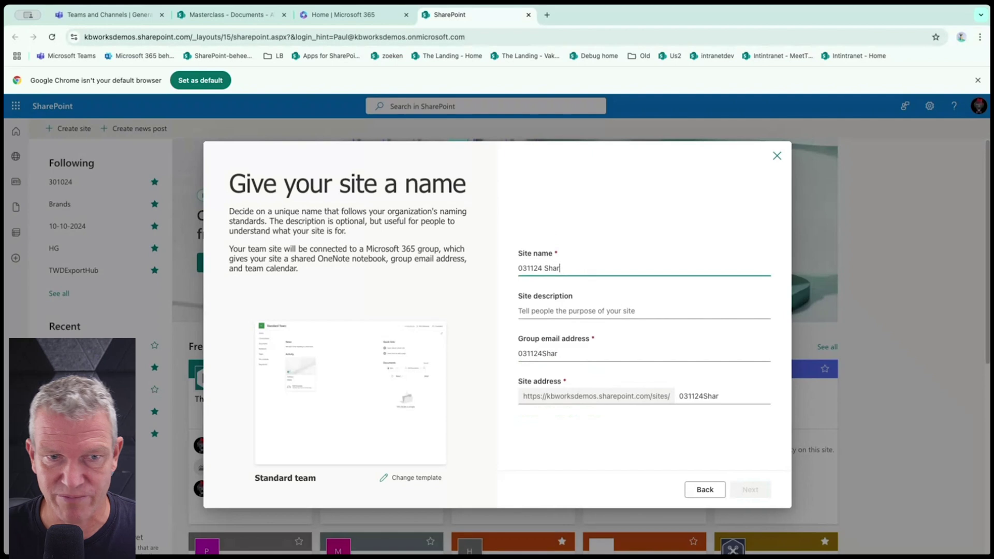
pyautogui.write('eP')
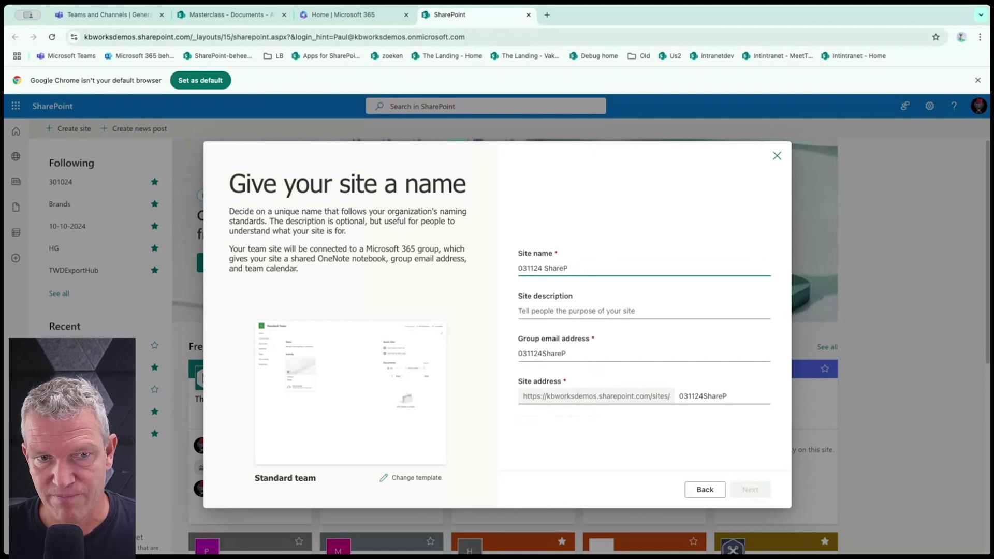
pyautogui.write('oint')
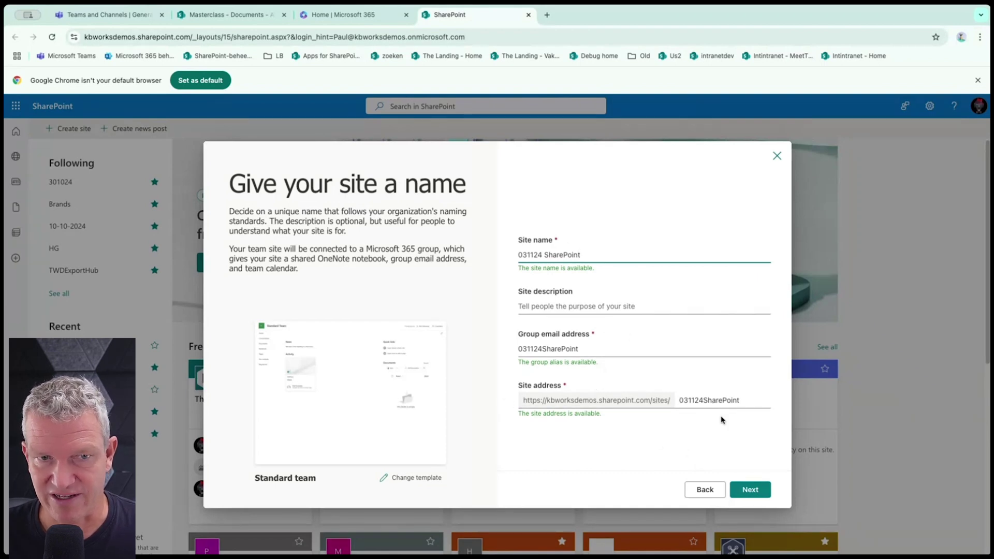
# Keep the site Private with English as its language and create it.
pyautogui.click(751, 490)
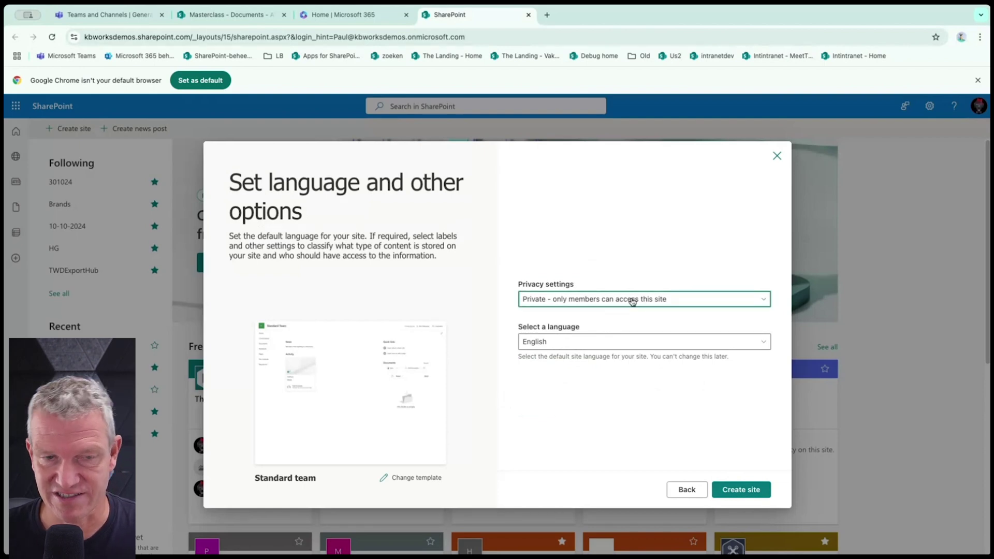
pyautogui.click(633, 302)
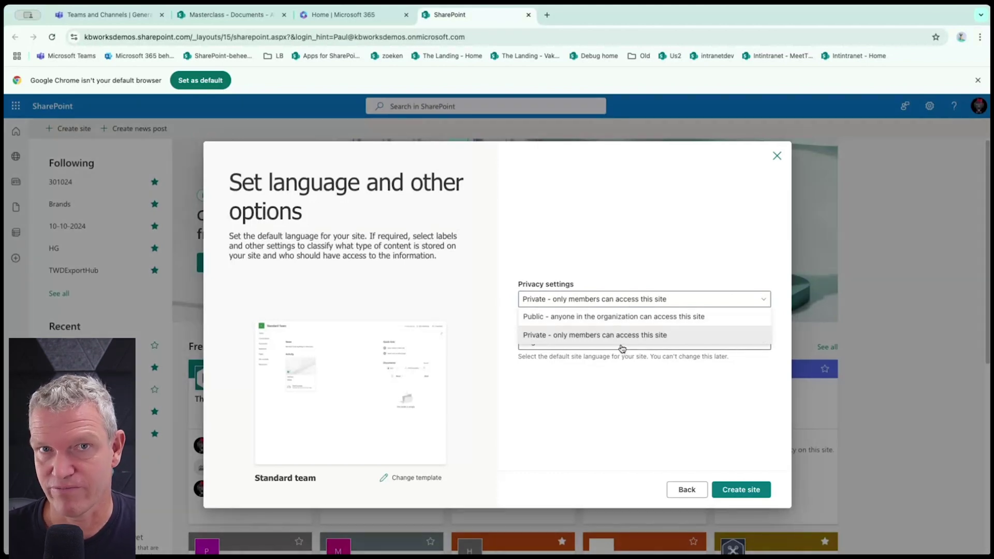
pyautogui.click(644, 265)
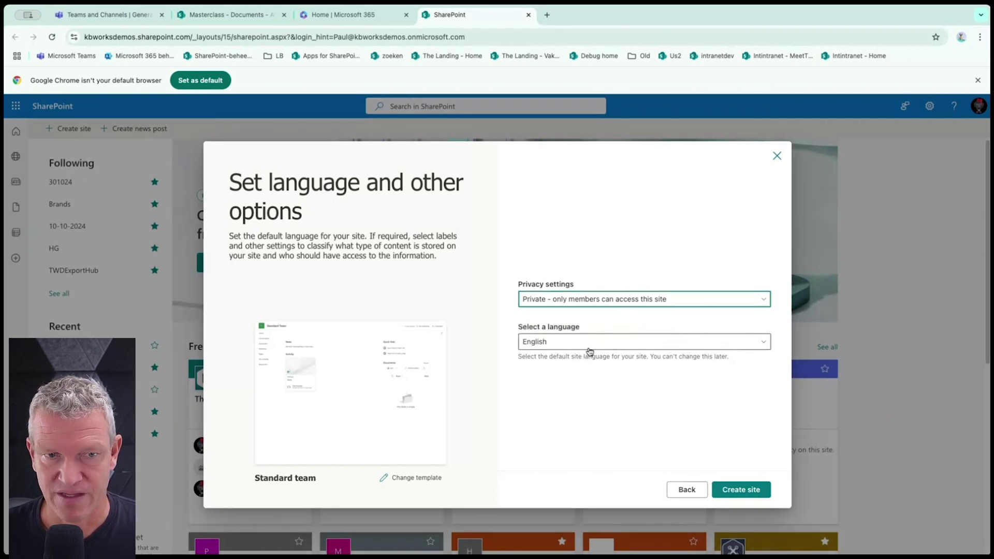
pyautogui.click(720, 487)
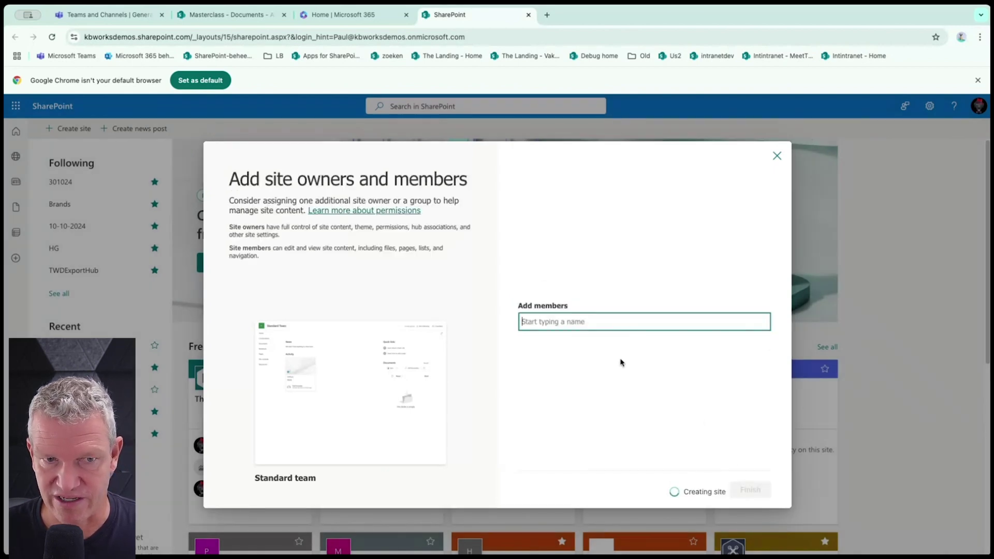
# Add the suggested colleague to the site, keeping the Member role.
pyautogui.write('debby')
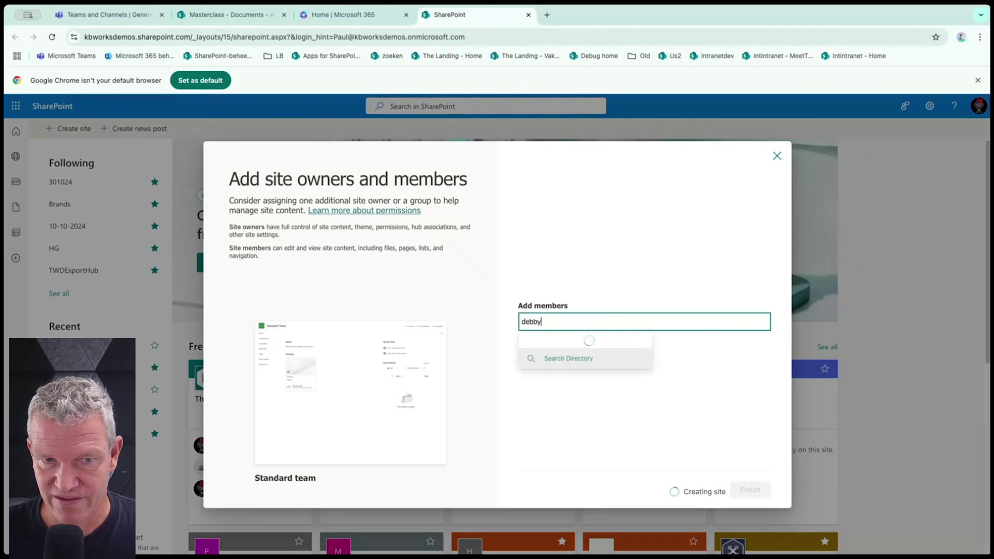
pyautogui.click(596, 347)
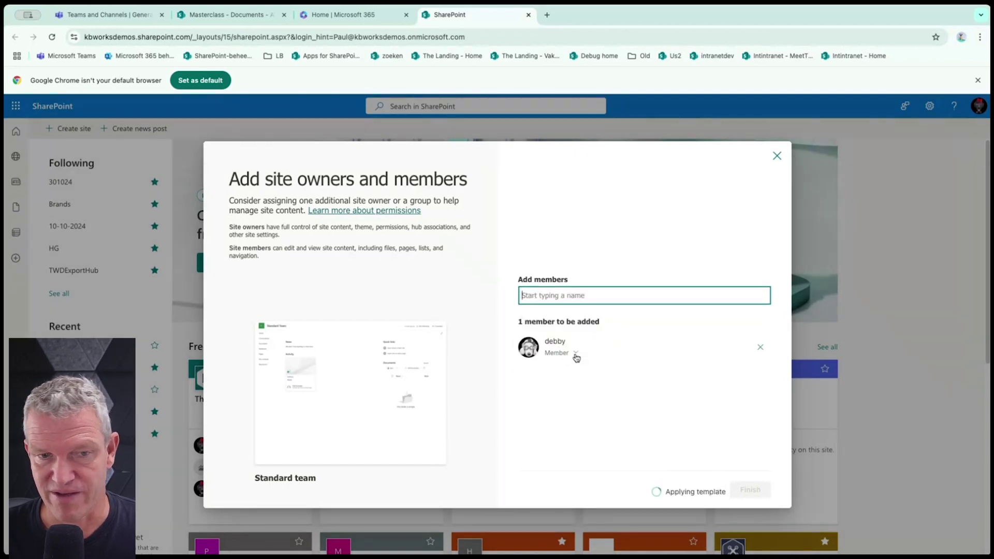
pyautogui.click(577, 355)
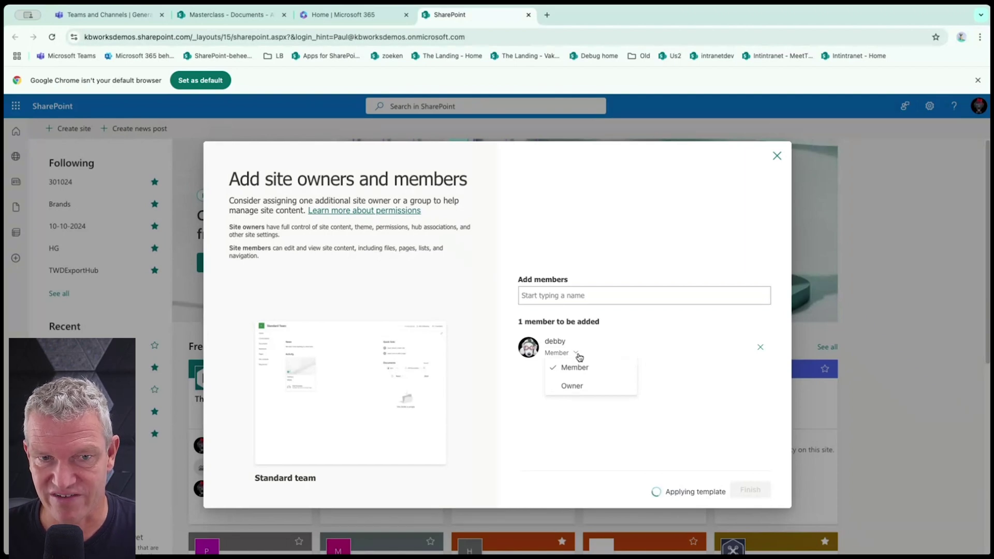
pyautogui.click(579, 356)
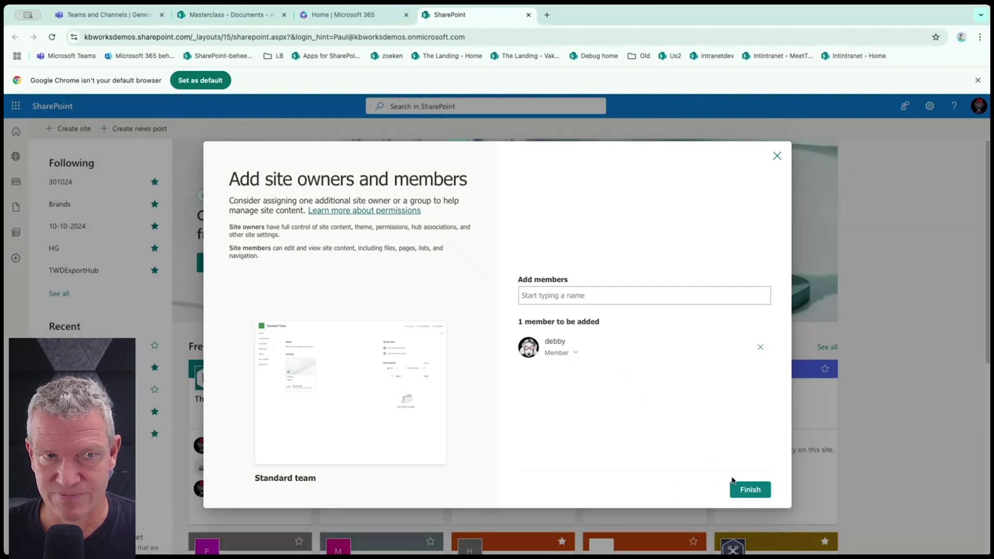
# Finish the member setup and view the Masterclass site's home page for comparison.
pyautogui.click(738, 485)
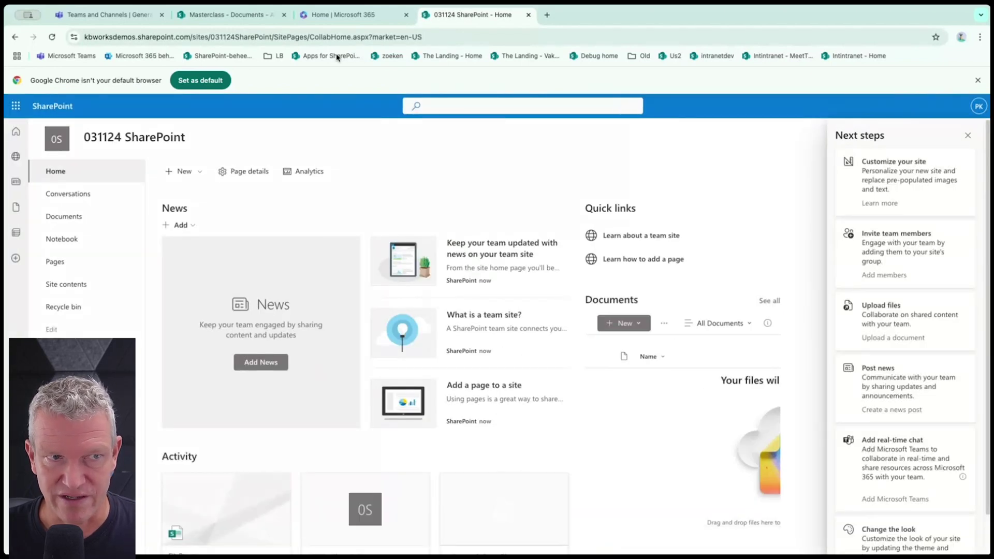
pyautogui.click(206, 6)
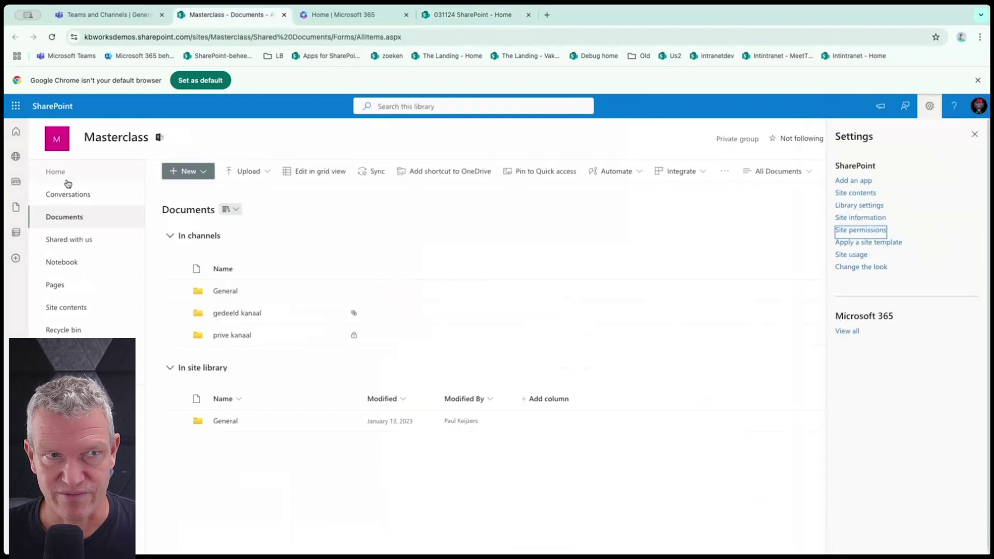
pyautogui.click(49, 177)
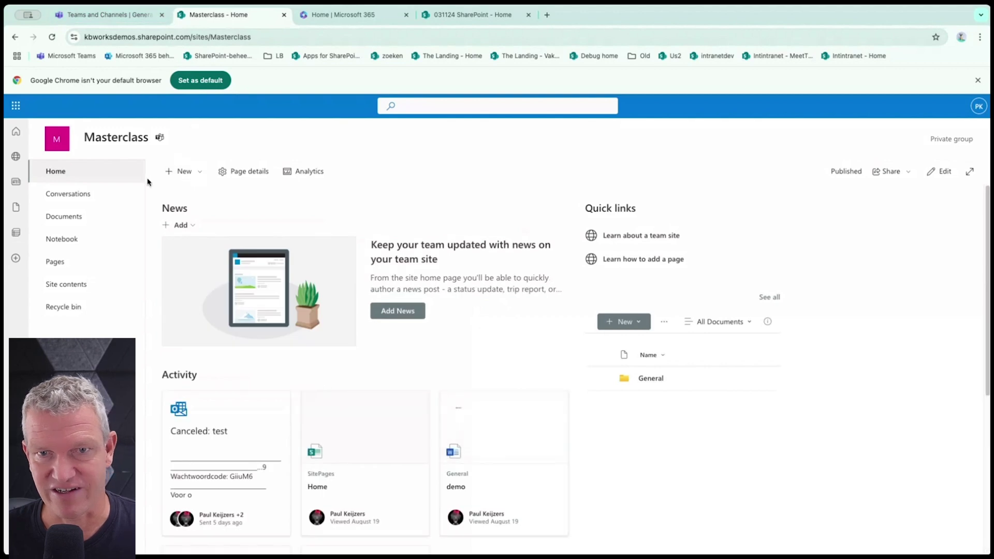
# Return to the 031124 SharePoint home page and dismiss the Next steps pane.
pyautogui.click(481, 12)
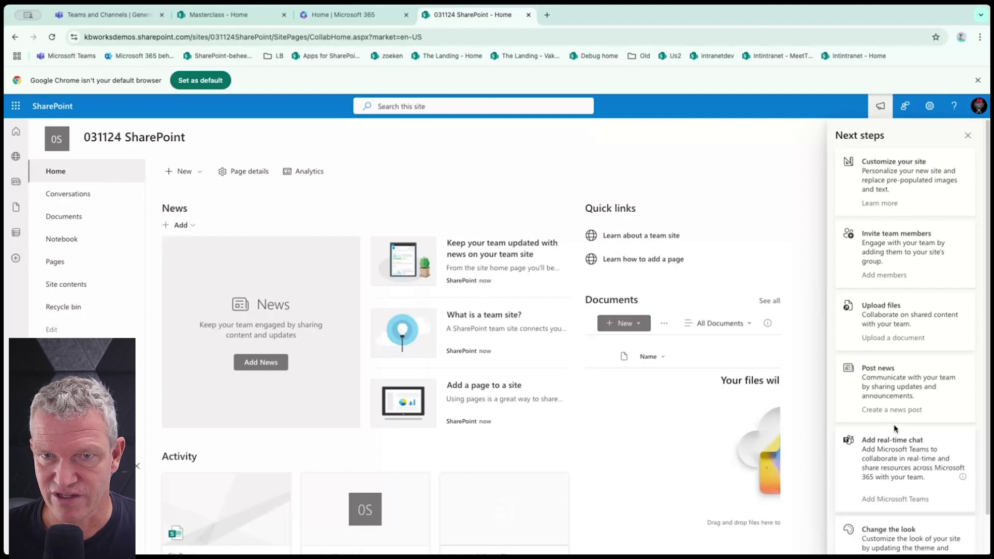
pyautogui.scroll(-1, 914, 424)
pyautogui.scroll(-1, 914, 424)
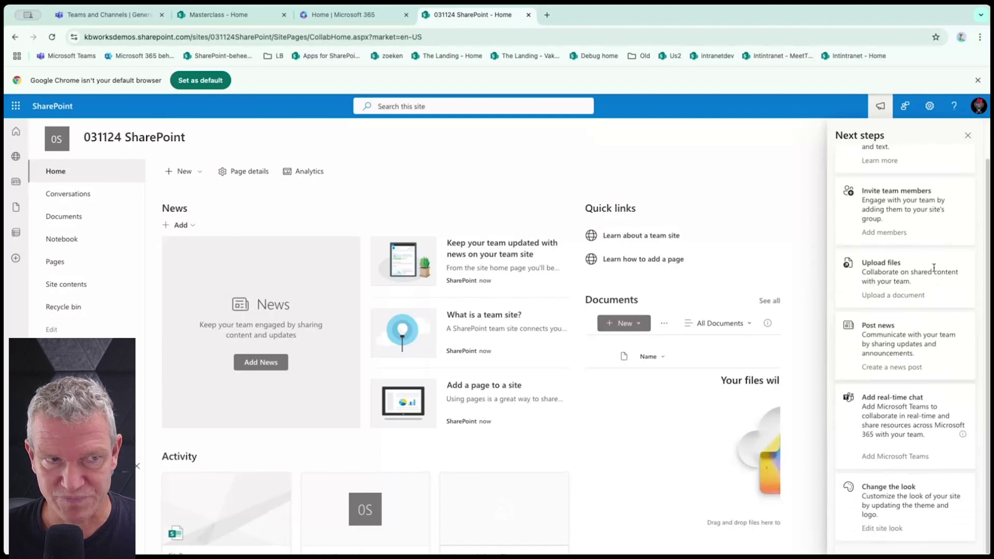
pyautogui.click(968, 135)
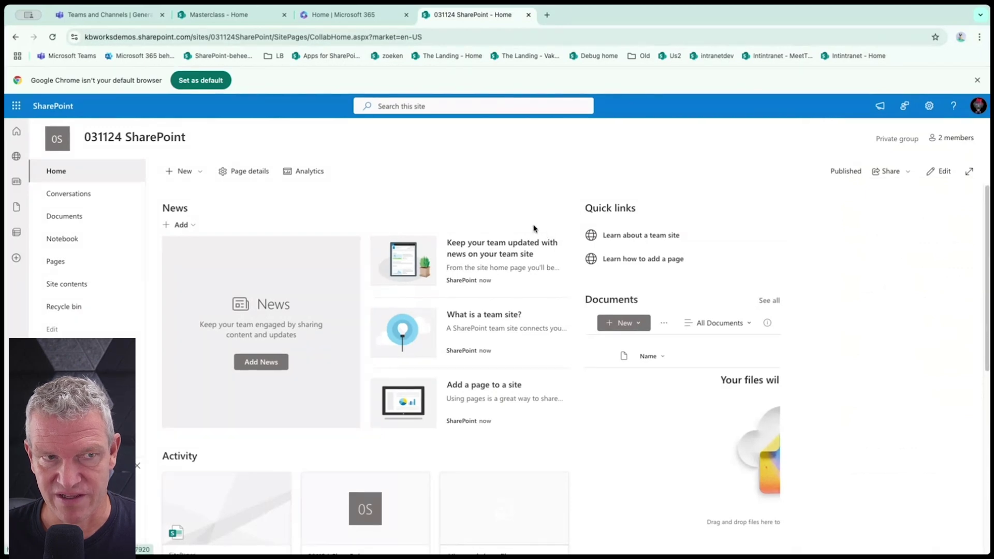
# Open the empty Documents library and check that the library switcher lists only Documents.
pyautogui.click(64, 216)
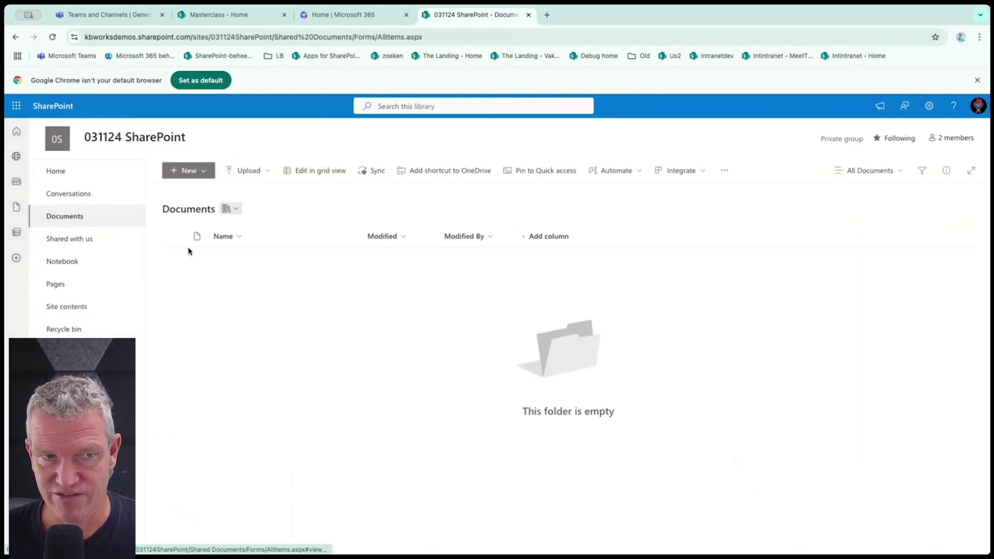
pyautogui.click(232, 208)
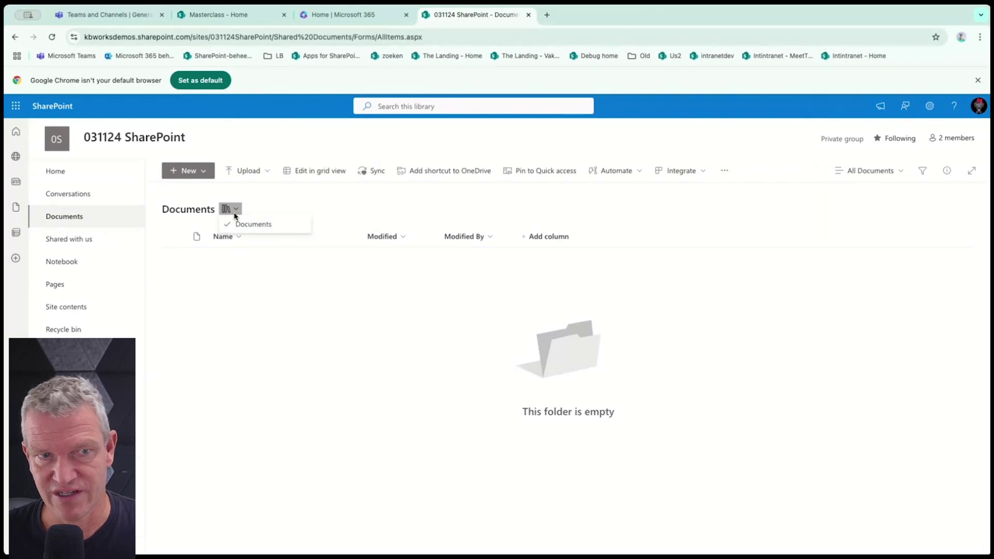
pyautogui.click(234, 209)
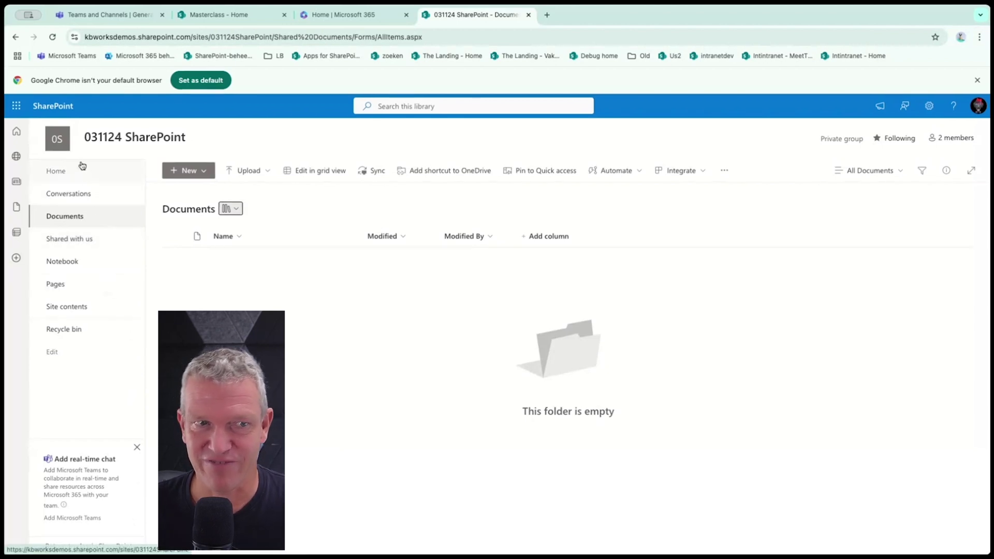
# Go from Site contents to the My apps page listing kb-intranet-client-side-solution and Microsoft 365 learning pathways.
pyautogui.click(80, 308)
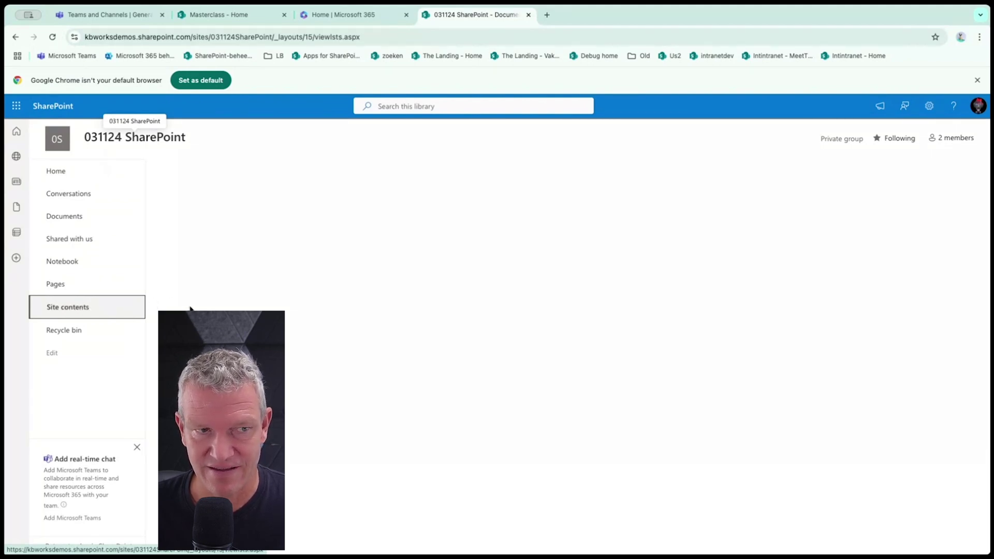
pyautogui.hotkey('alt', 'Left')
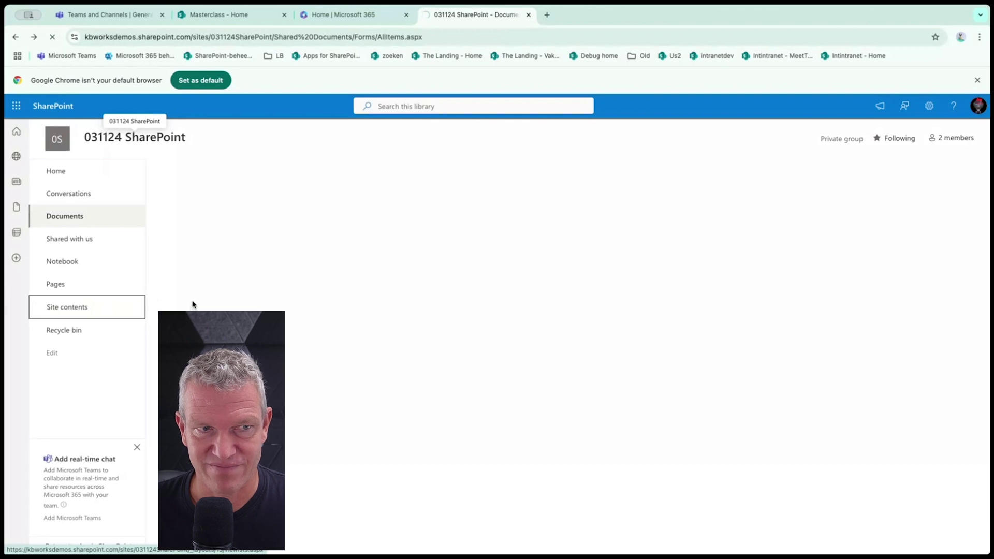
pyautogui.hotkey('alt', 'Right')
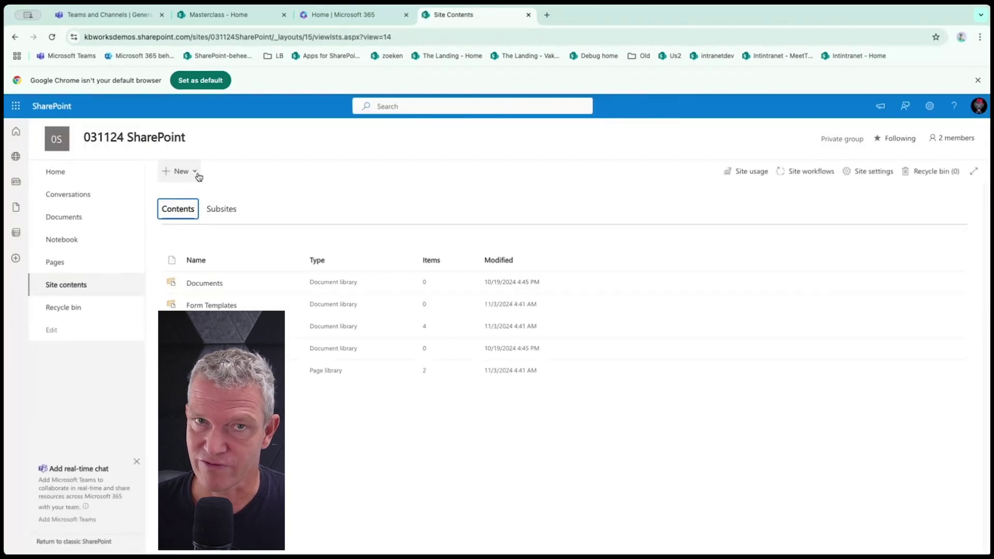
pyautogui.click(197, 176)
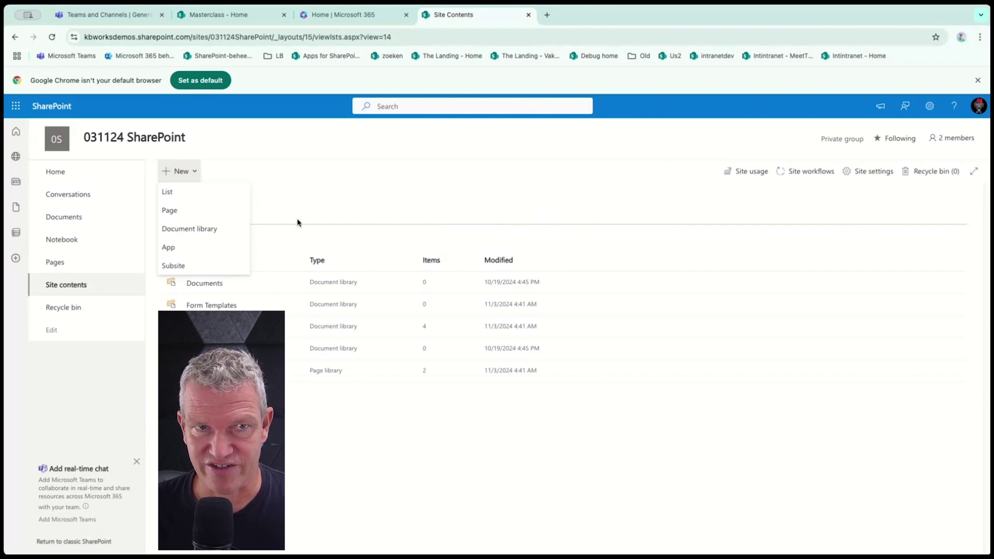
pyautogui.click(166, 249)
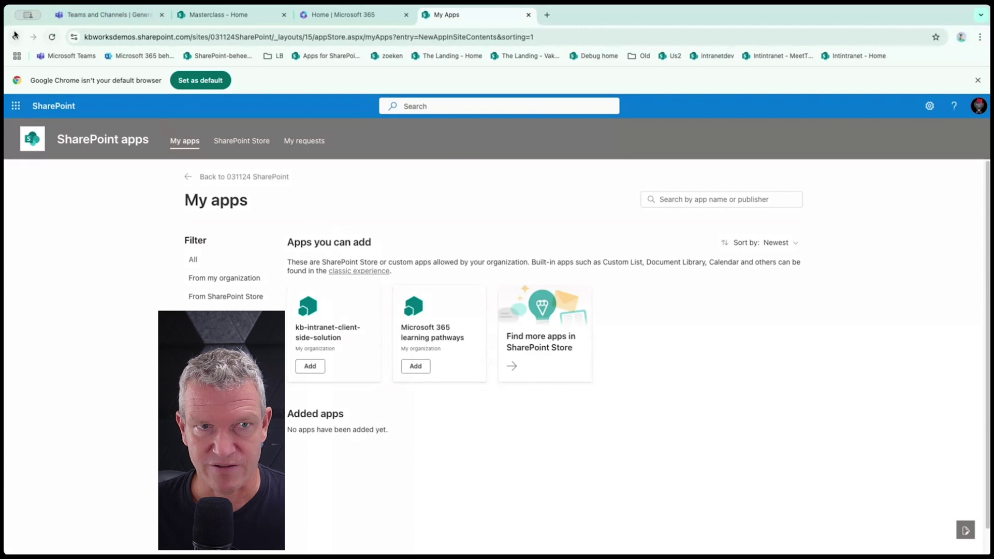
# Return to Site contents, dismiss Next steps, and review the site information without saving.
pyautogui.click(14, 38)
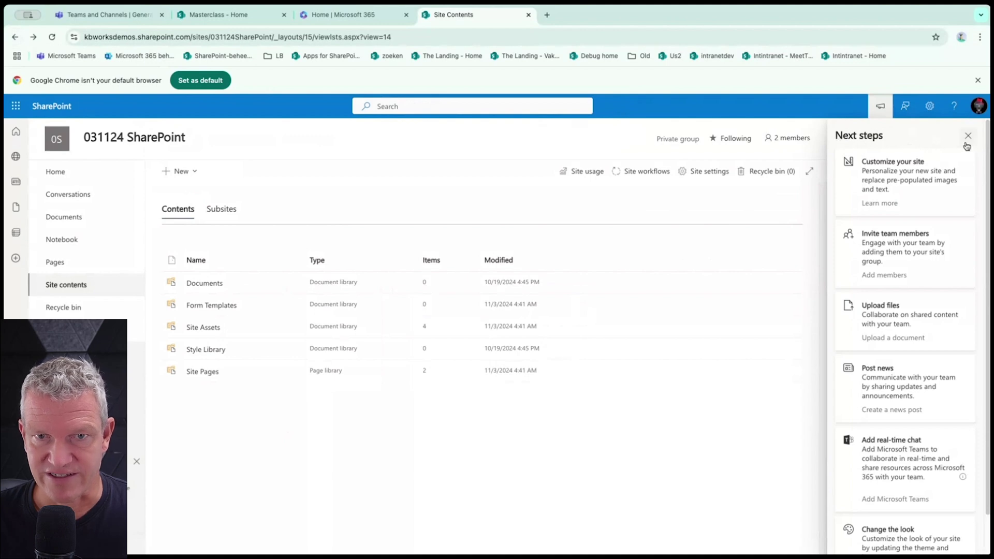
pyautogui.click(975, 136)
pyautogui.click(930, 106)
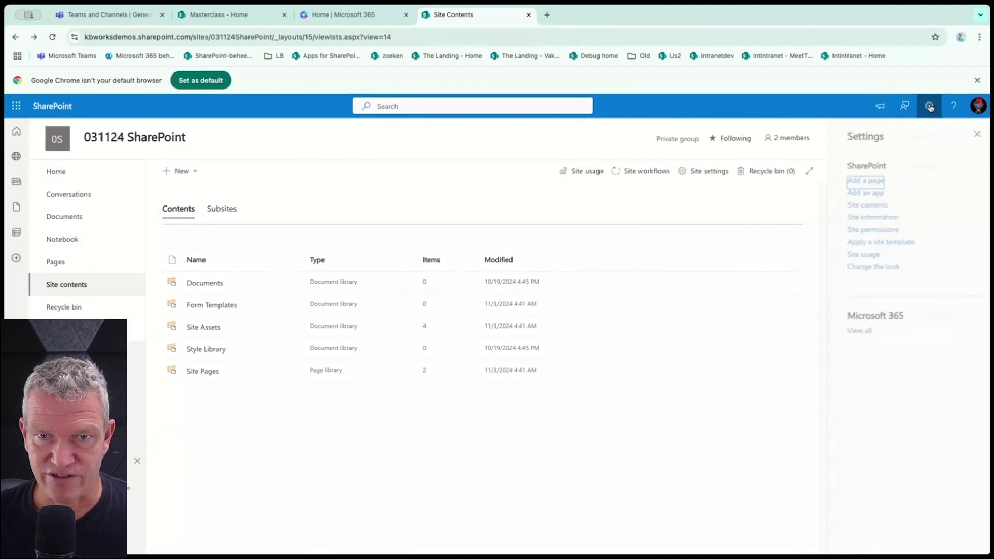
pyautogui.click(875, 218)
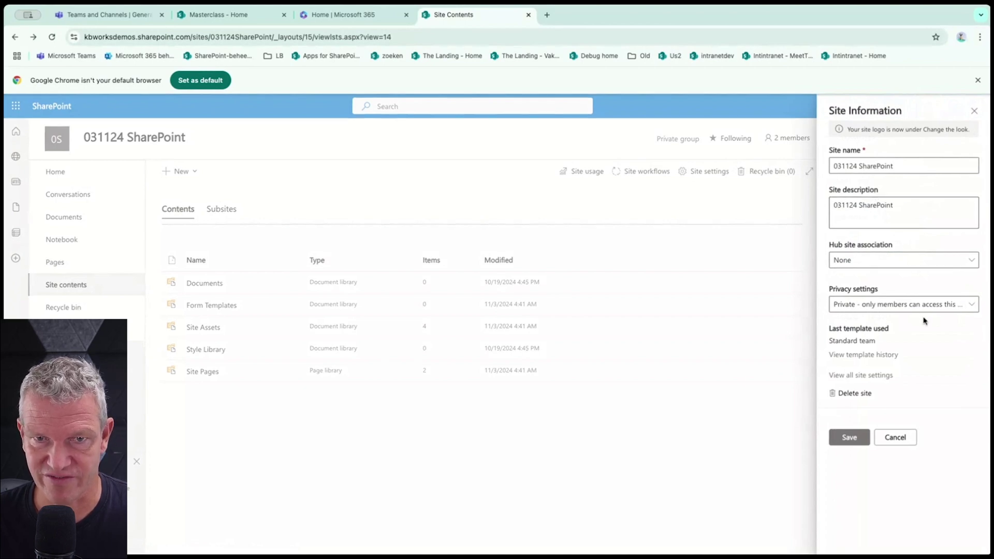
pyautogui.click(907, 436)
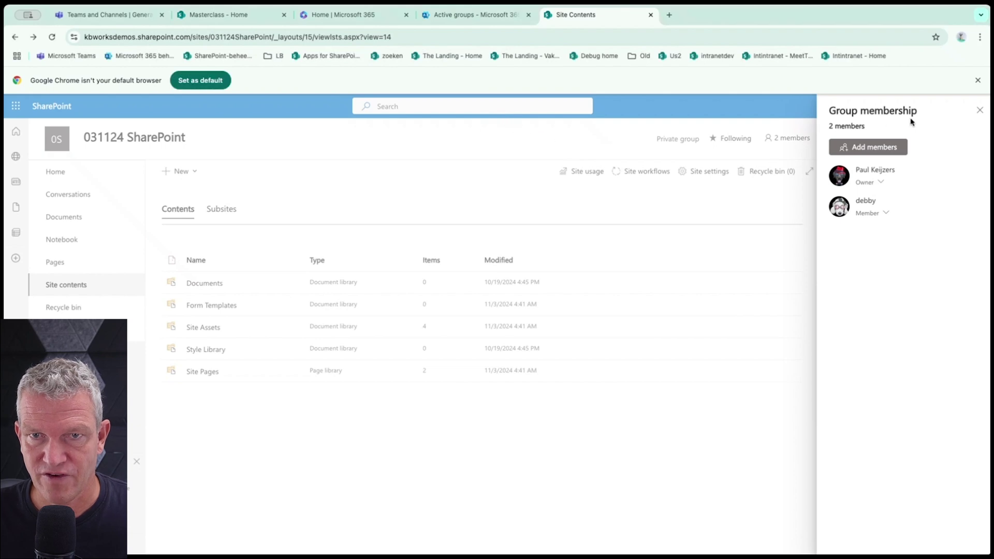
# Close the group membership list and bring the Settings panel back up.
pyautogui.click(980, 110)
pyautogui.click(931, 106)
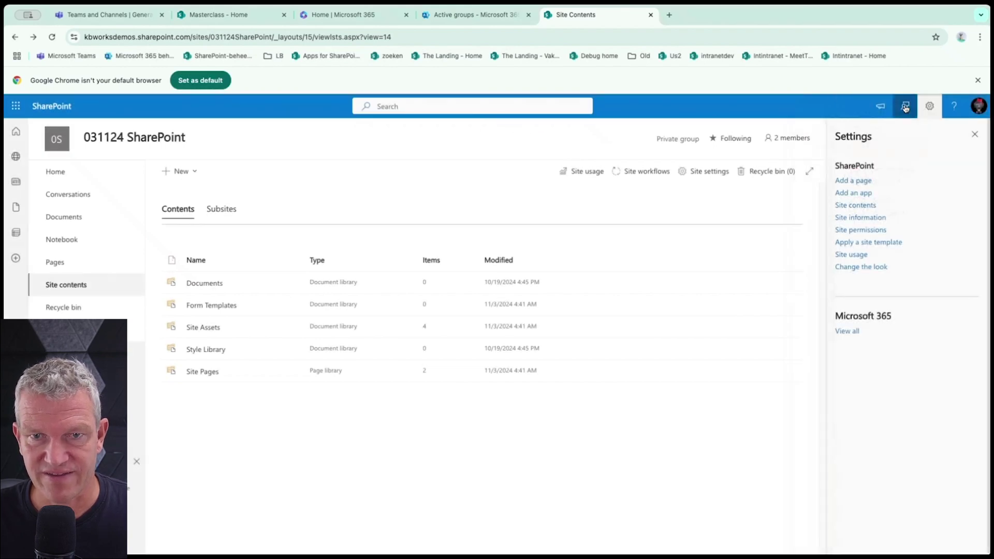
pyautogui.click(930, 107)
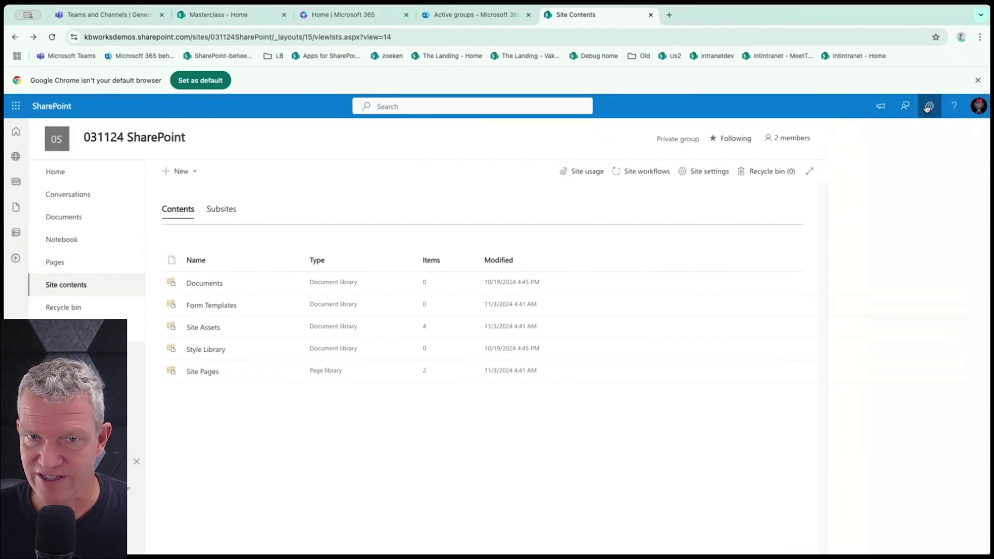
pyautogui.click(927, 107)
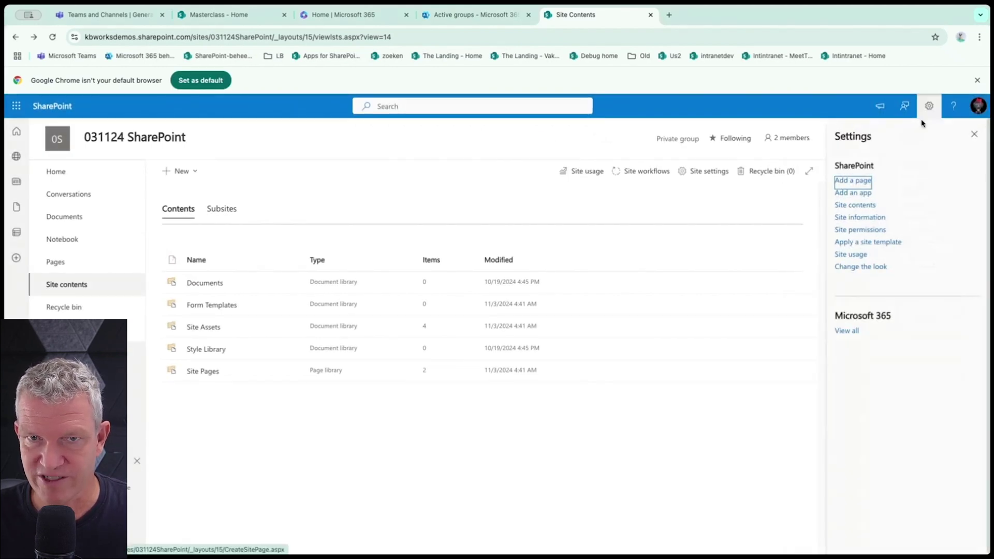
pyautogui.click(878, 229)
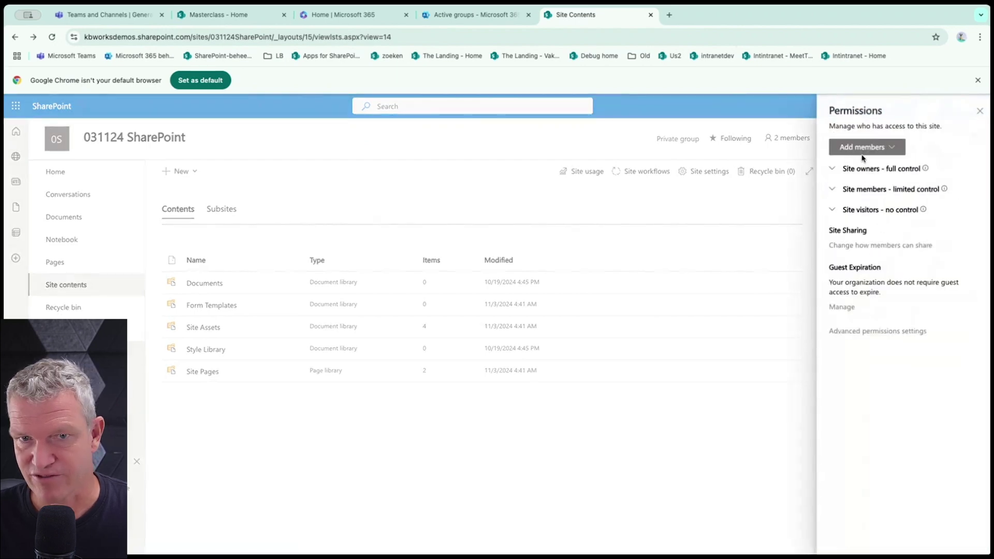
pyautogui.click(862, 152)
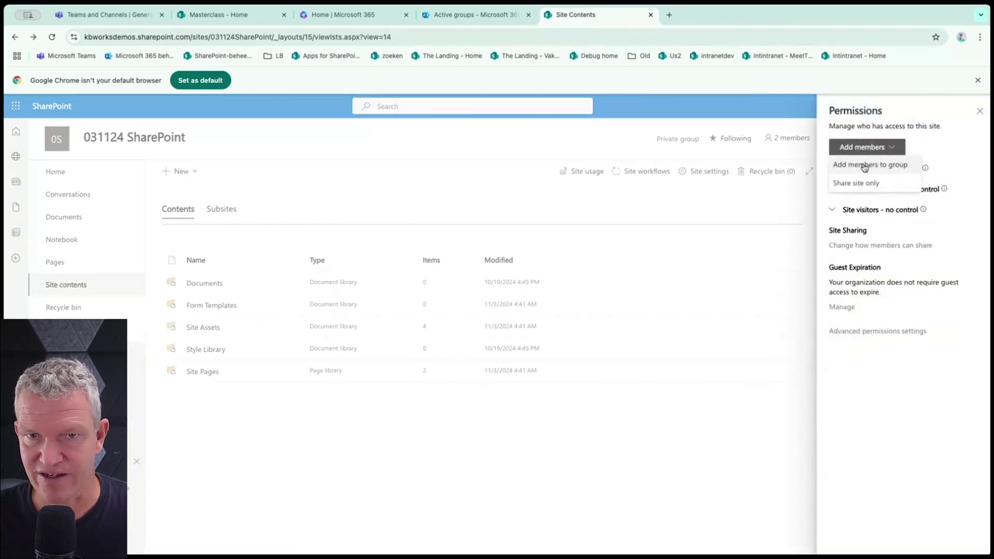
pyautogui.click(864, 165)
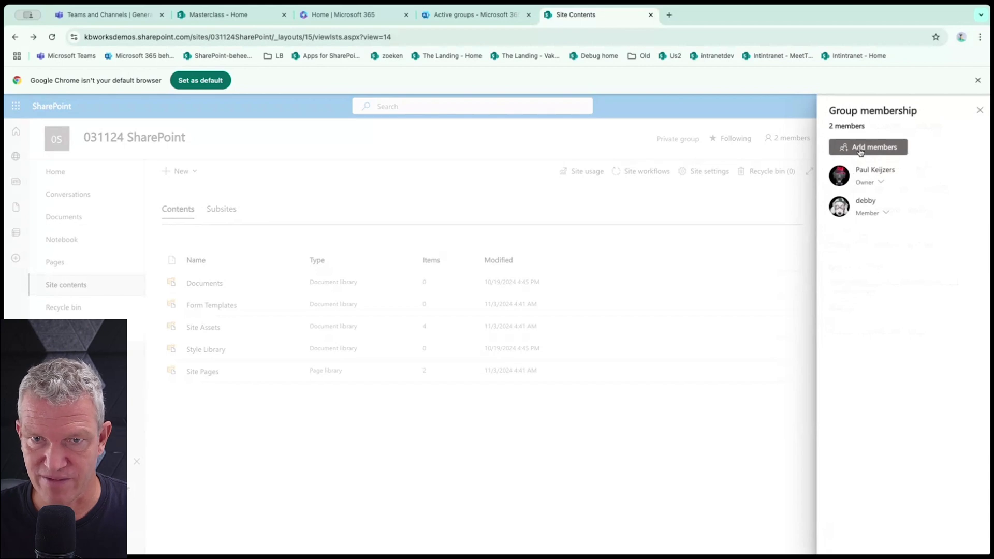
pyautogui.click(861, 149)
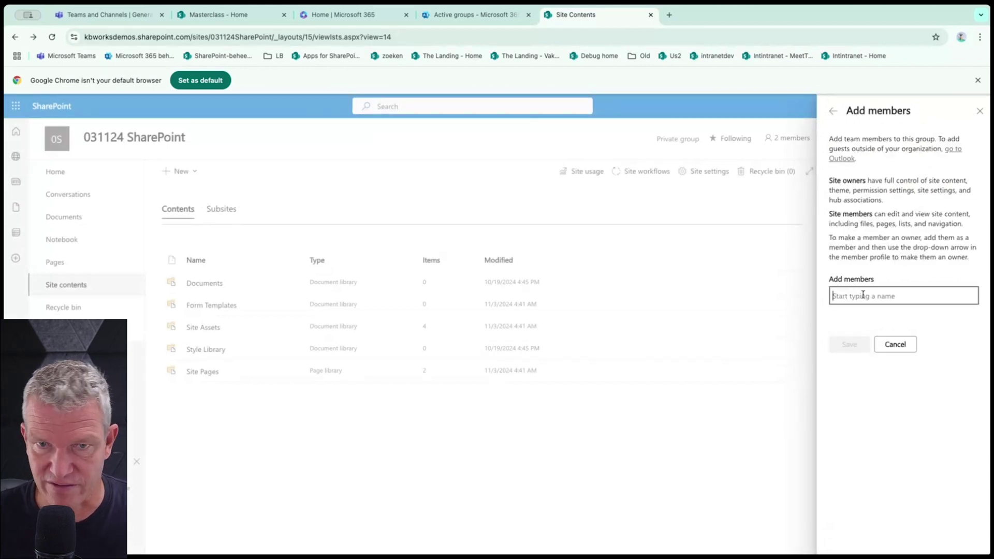
pyautogui.write('gonne')
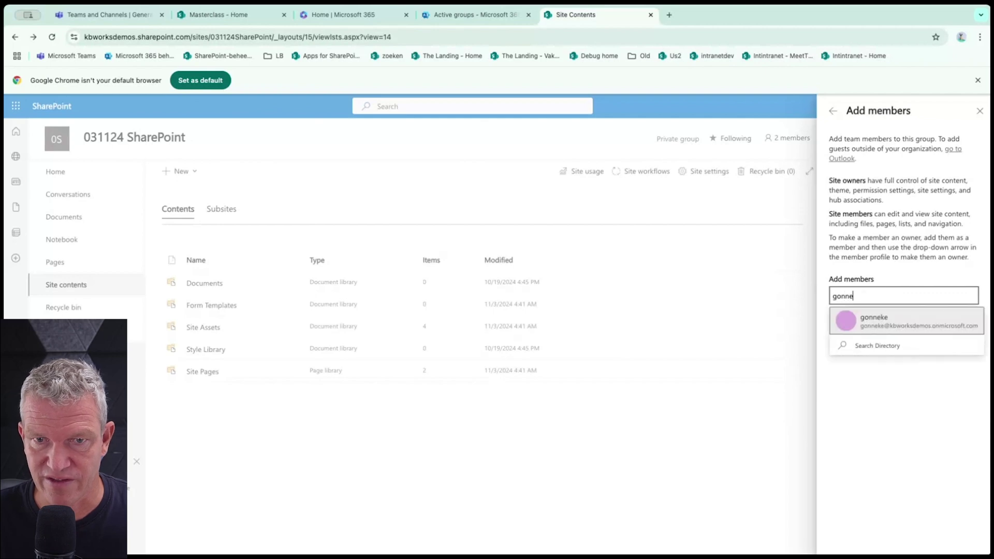
pyautogui.click(876, 320)
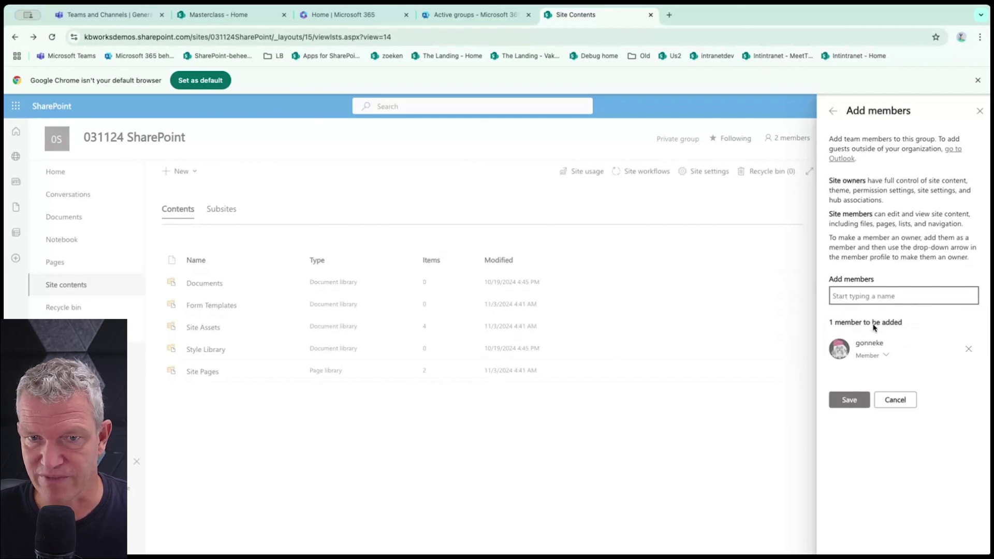
pyautogui.click(878, 358)
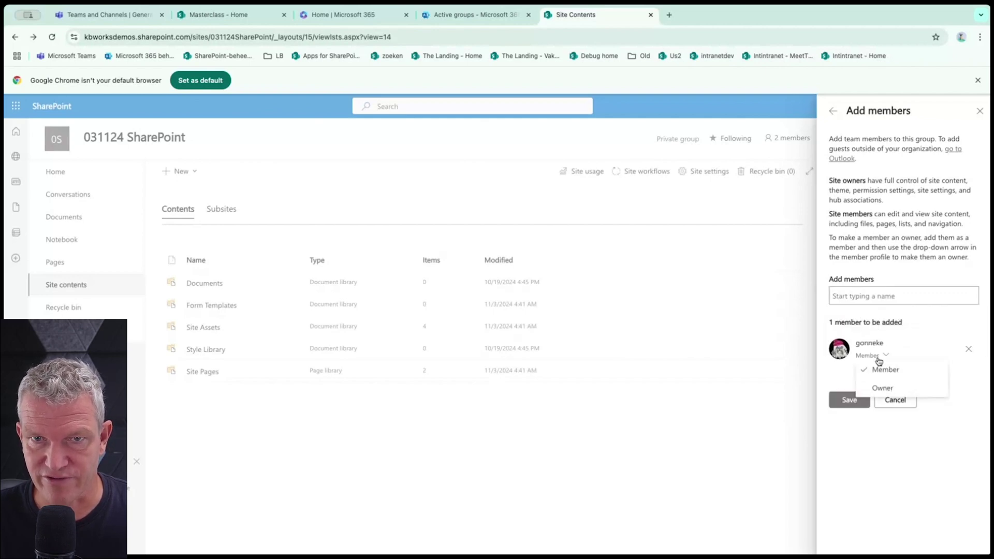
pyautogui.click(879, 361)
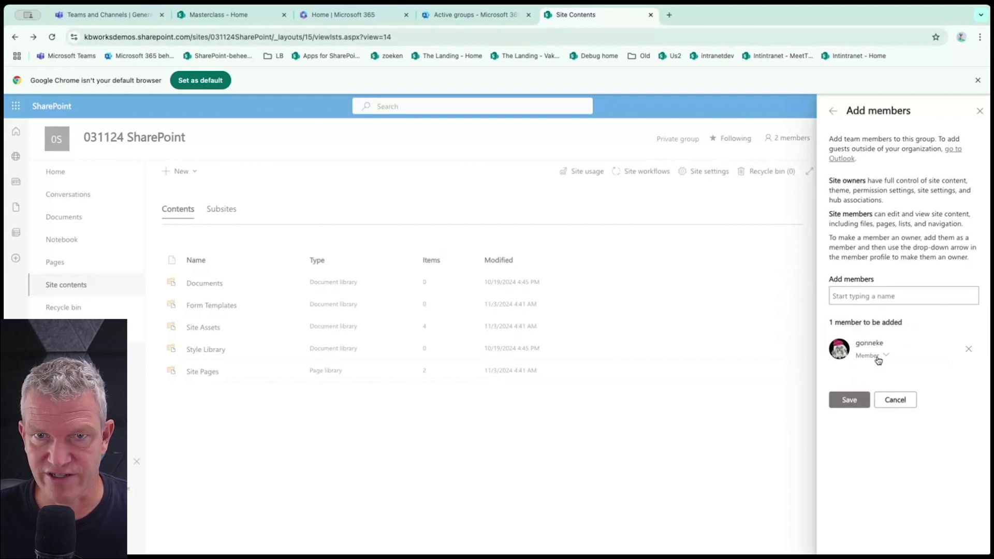
pyautogui.click(895, 400)
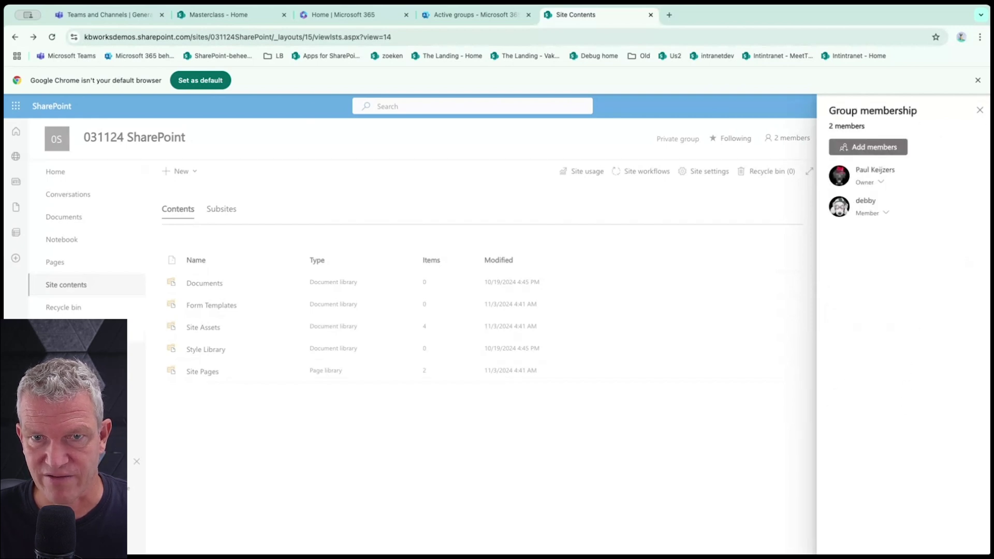
pyautogui.click(980, 110)
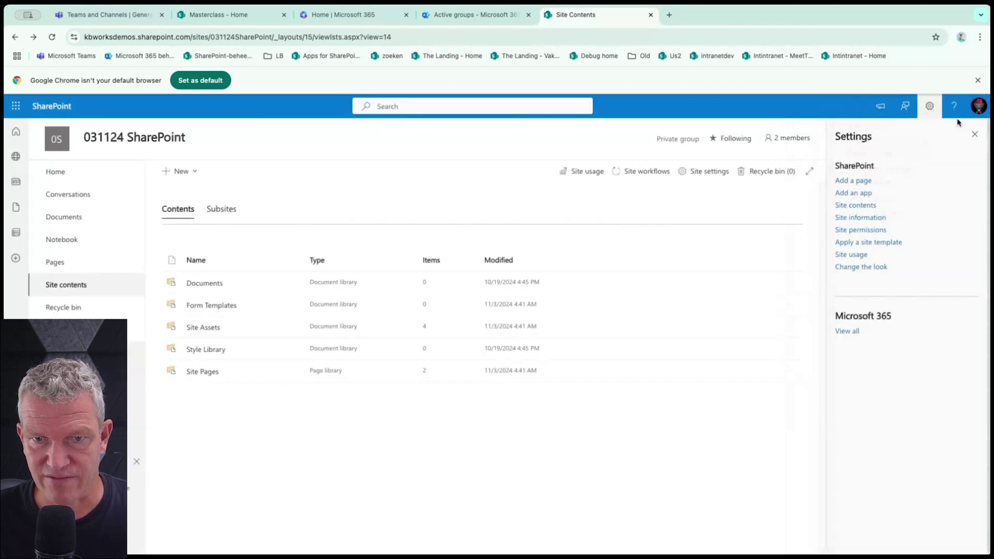
# Go through Site permissions to Advanced permissions settings showing Members (Edit), Owners (Full Control) and Visitors (Read).
pyautogui.click(878, 219)
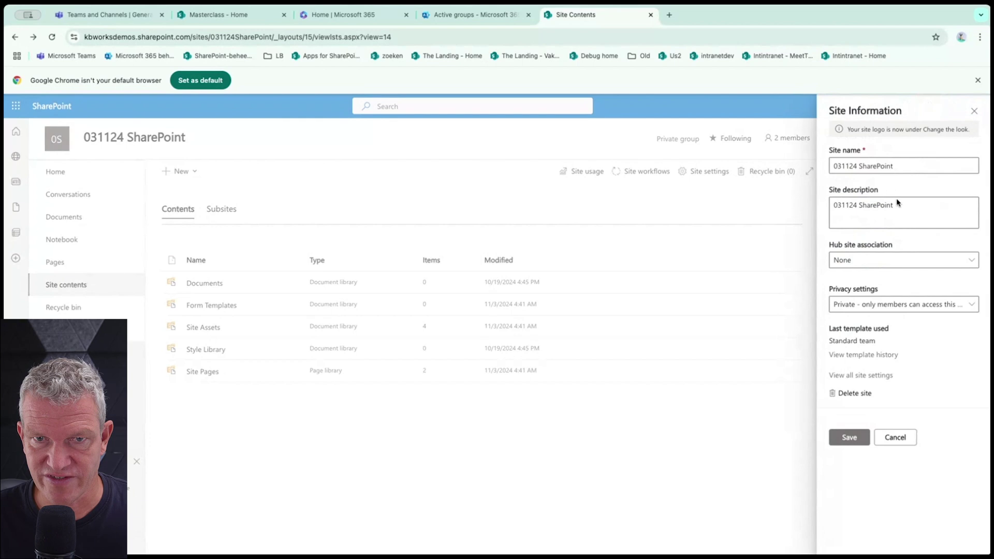
pyautogui.click(896, 437)
pyautogui.click(870, 231)
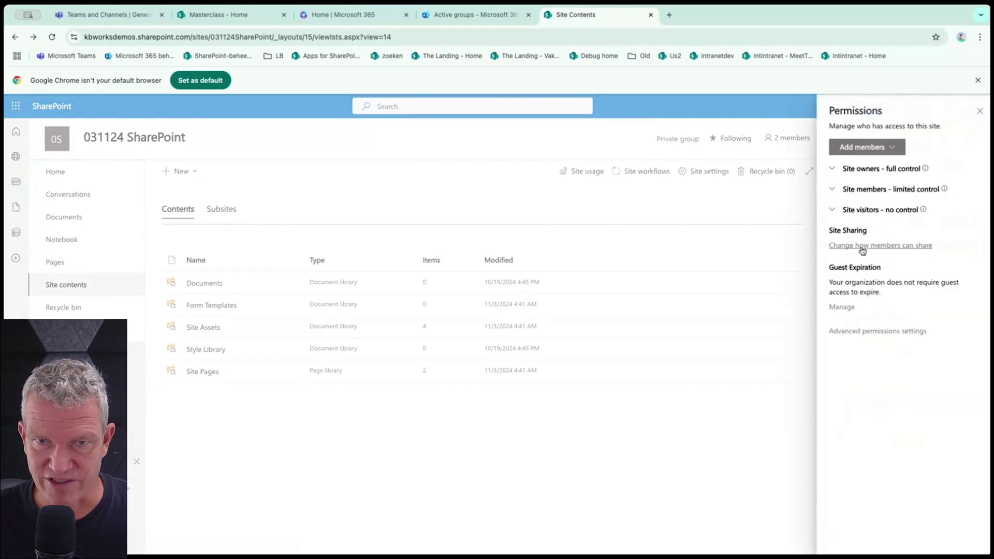
pyautogui.click(863, 332)
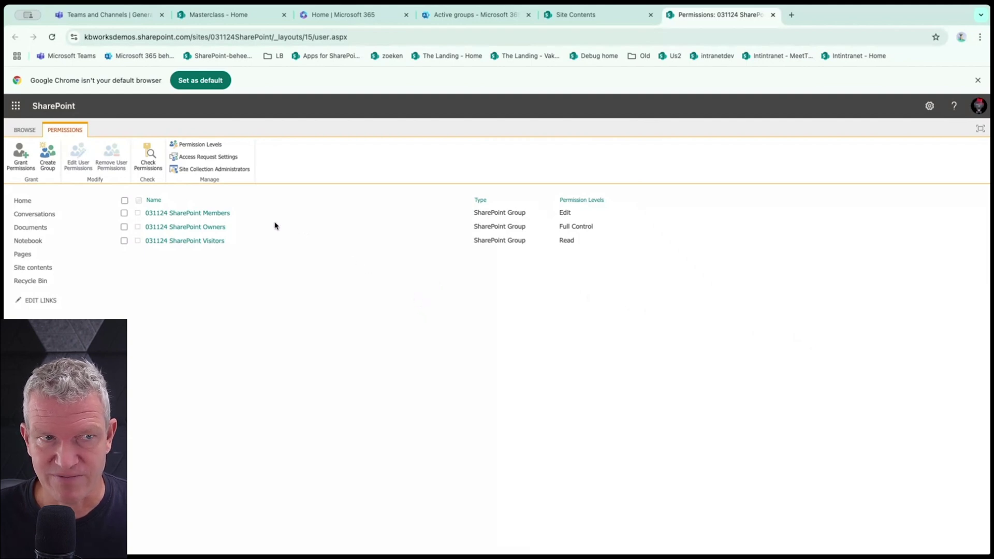
# Open the 031124 SharePoint Members group, inspect its entry, and return to its people list.
pyautogui.click(218, 215)
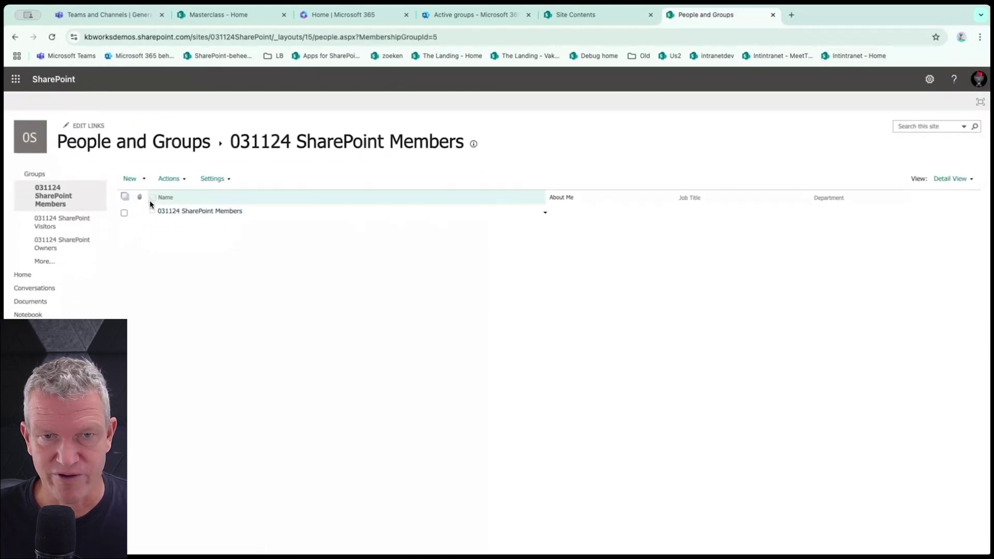
pyautogui.click(229, 216)
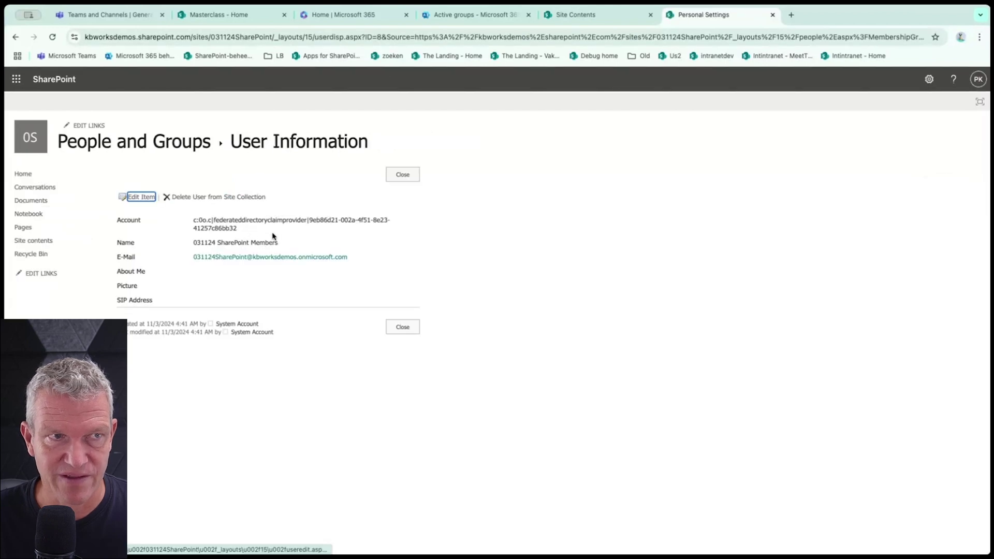
pyautogui.click(15, 37)
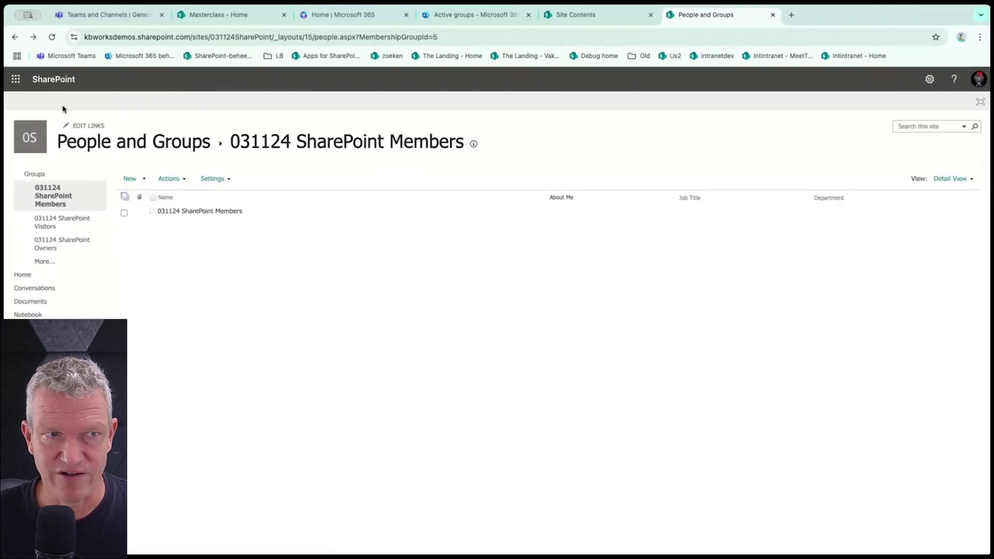
# Add 1601demo Members to the 031124 SharePoint Members group with Send an email invitation unchecked.
pyautogui.click(127, 178)
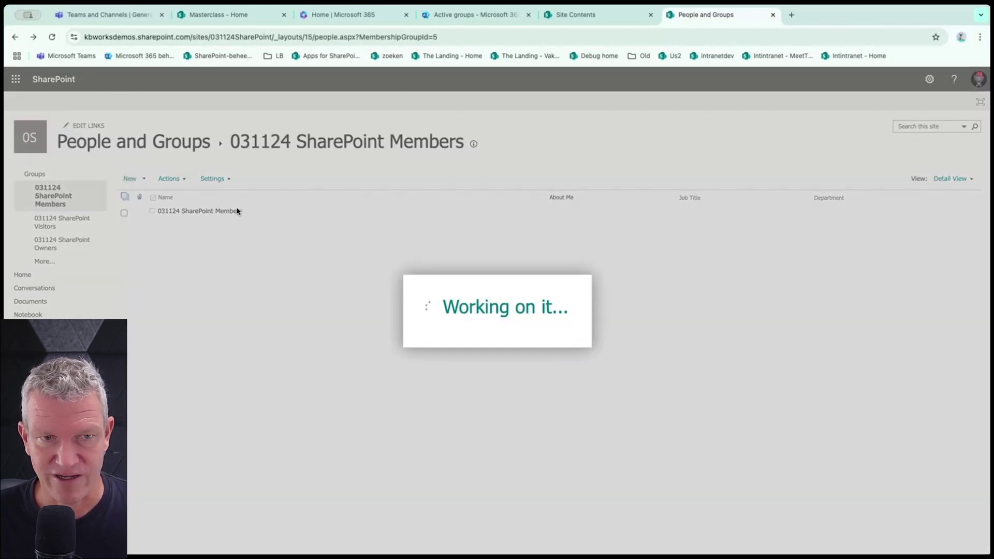
pyautogui.click(451, 271)
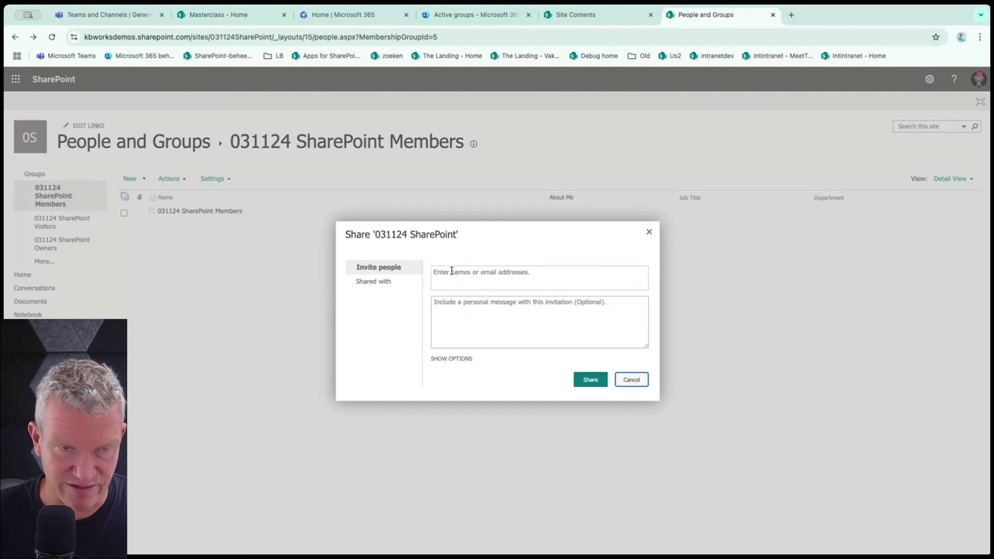
pyautogui.write('1601')
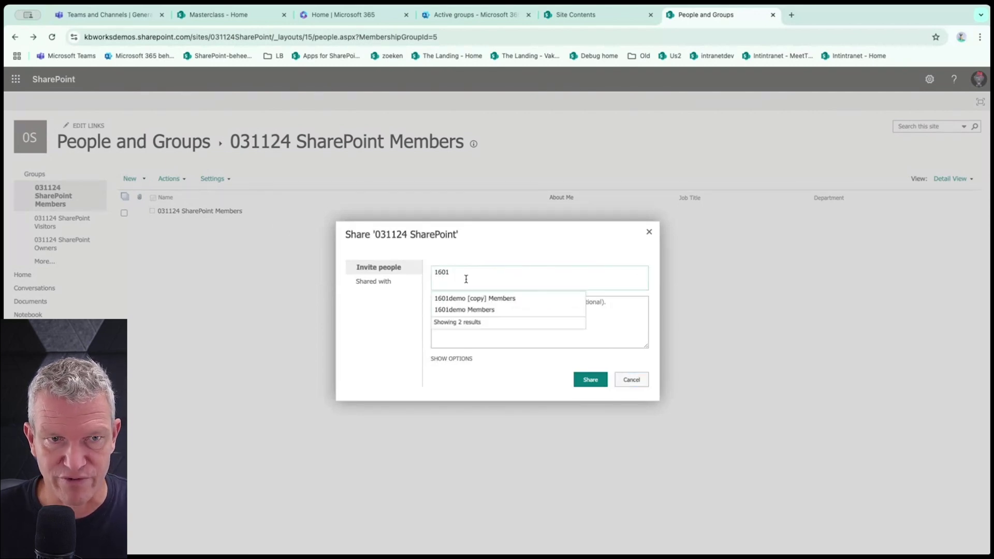
pyautogui.click(477, 310)
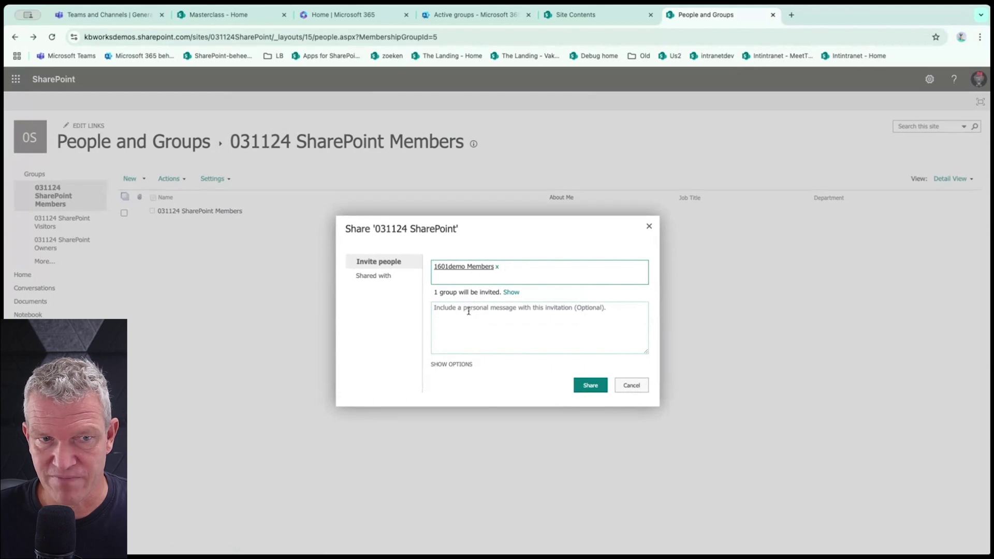
pyautogui.click(453, 364)
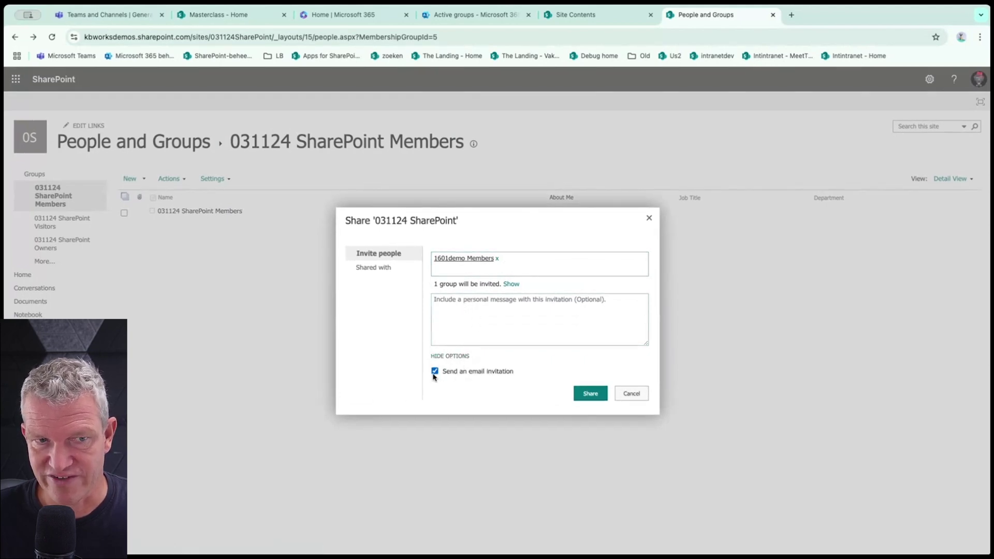
pyautogui.click(436, 371)
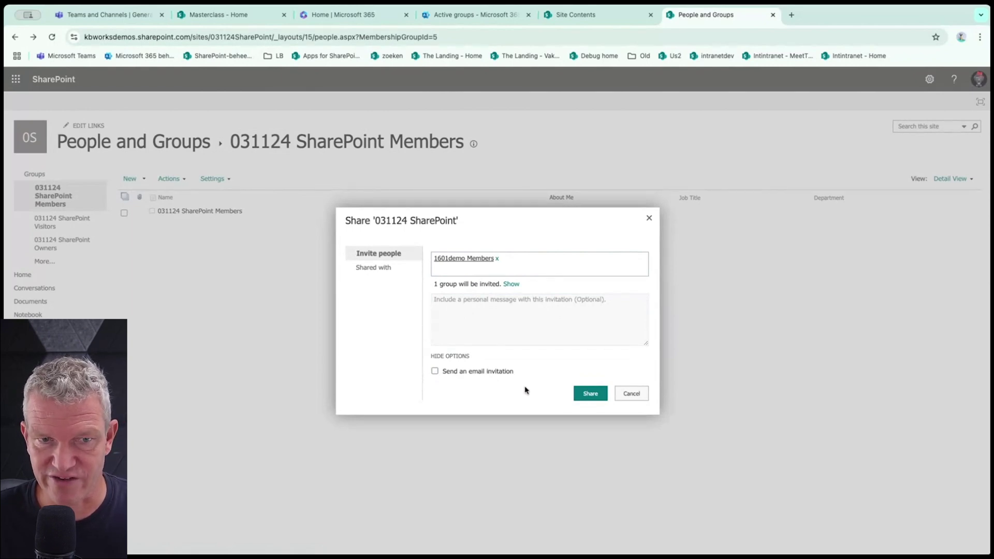
pyautogui.click(577, 394)
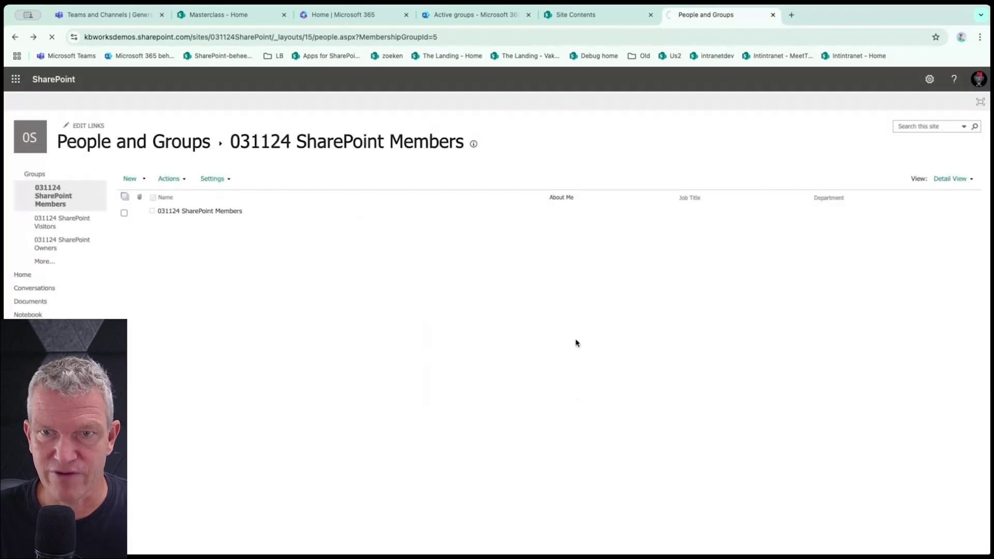